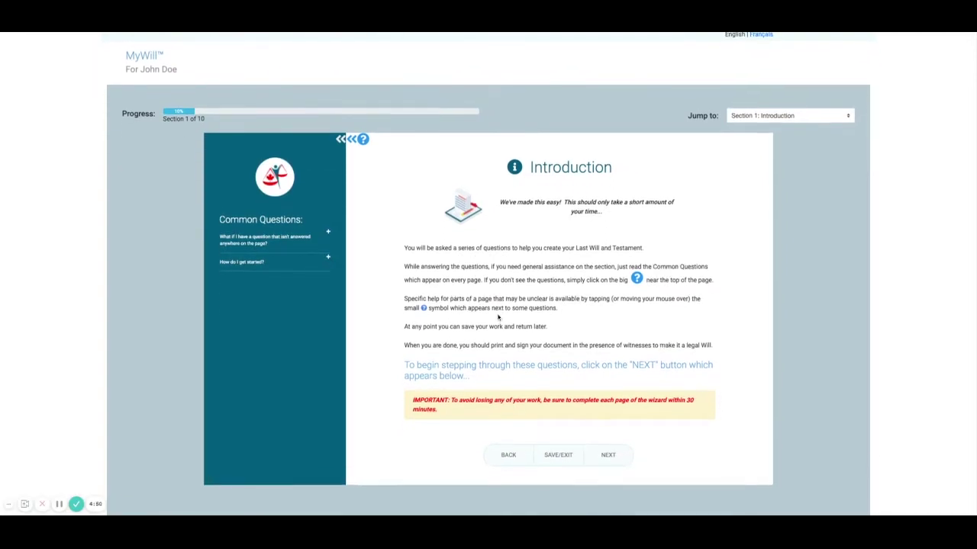
Step: Move past the Introduction section to the Personal Details section of the will questionnaire
scroll(457, 305, "down", 1)
left_click(614, 443)
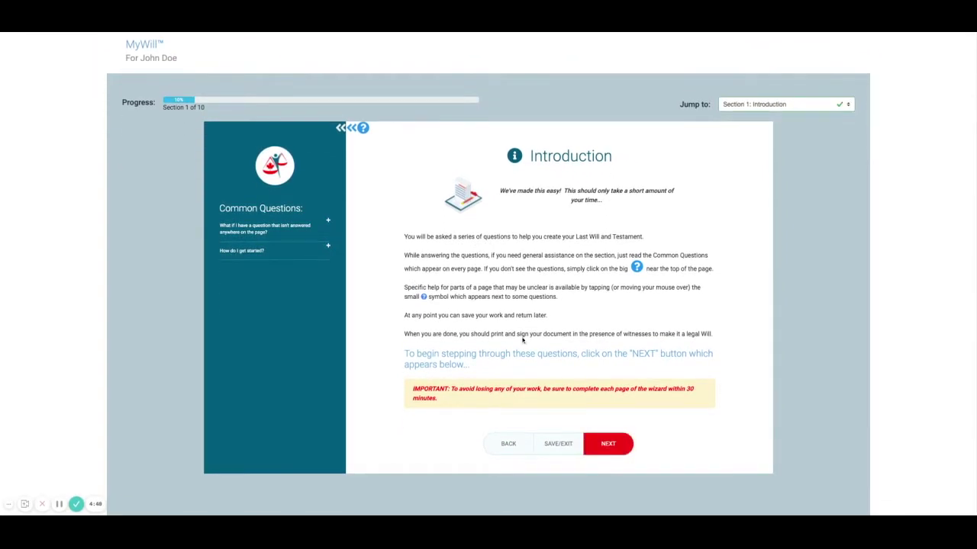
scroll(523, 336, "down", 1)
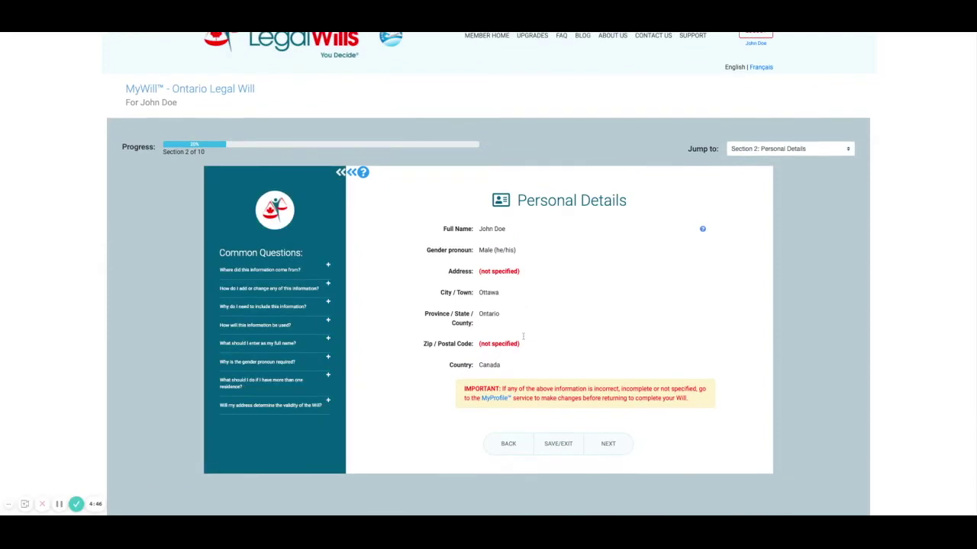
Step: Check the common questions beside the Personal Details and continue to the Family Status section
left_click(328, 268)
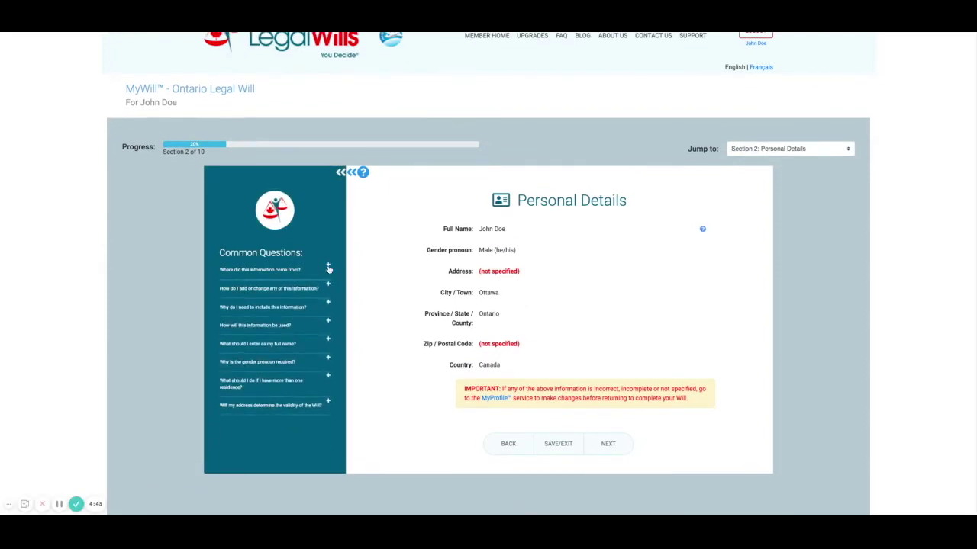
left_click(329, 323)
left_click(329, 322)
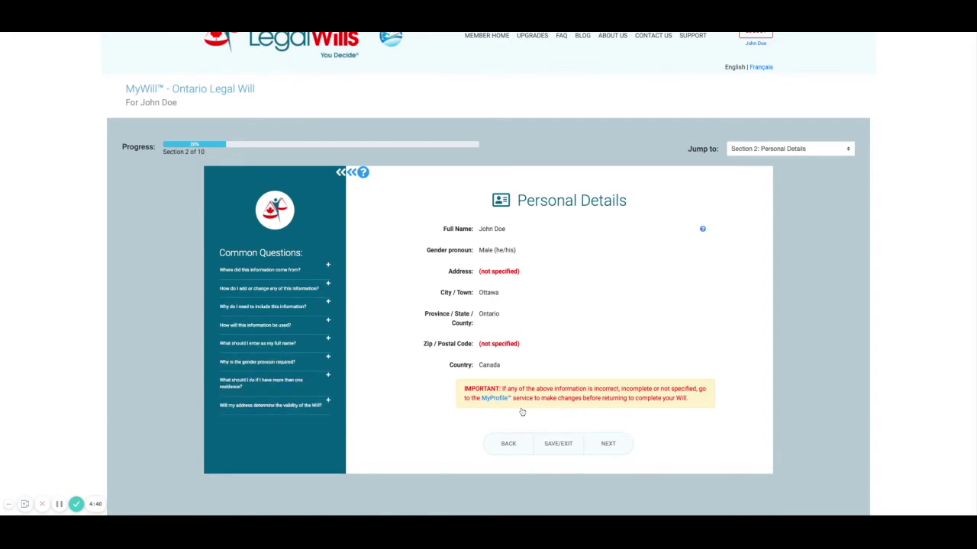
left_click(608, 448)
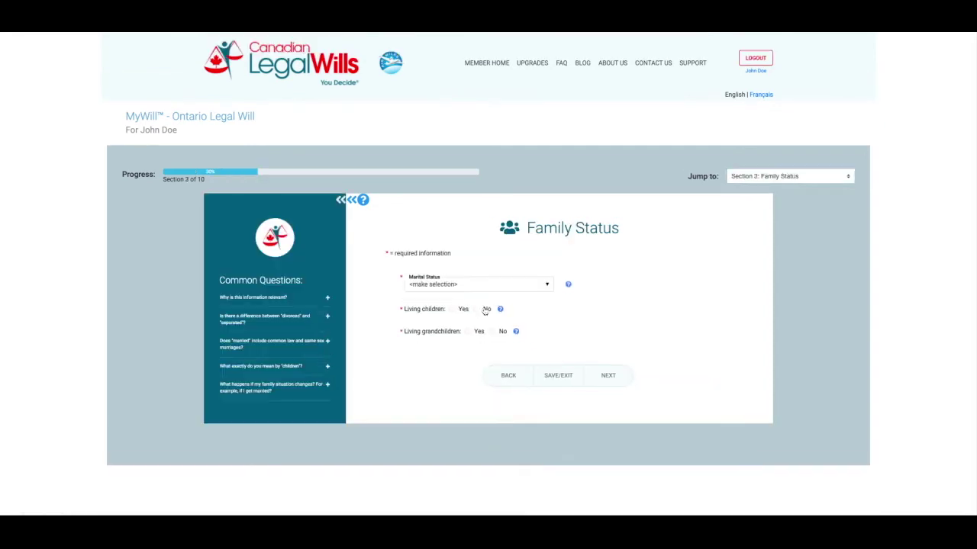
Step: Set the marital status to married, living children to Yes and living grandchildren to No, and continue to the spouse details
left_click(465, 287)
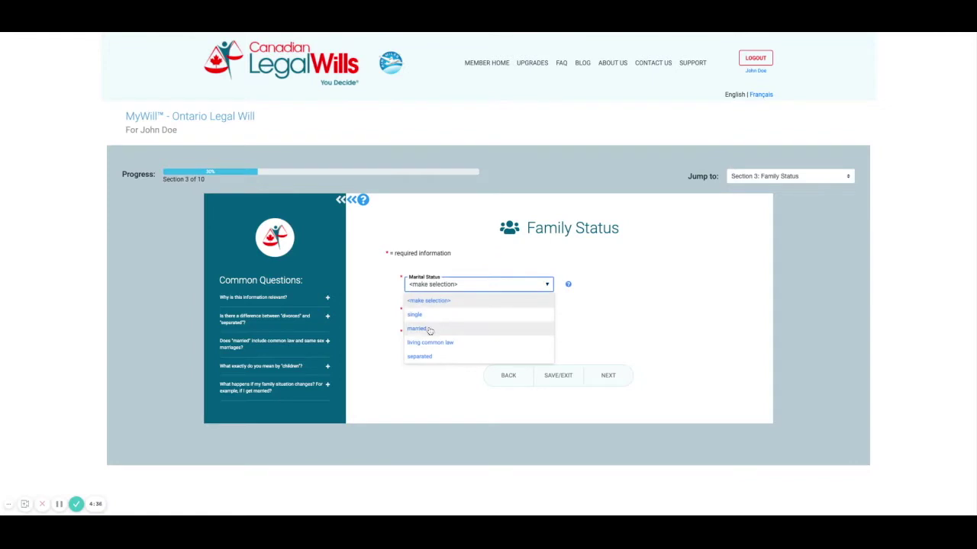
left_click(430, 328)
left_click(454, 311)
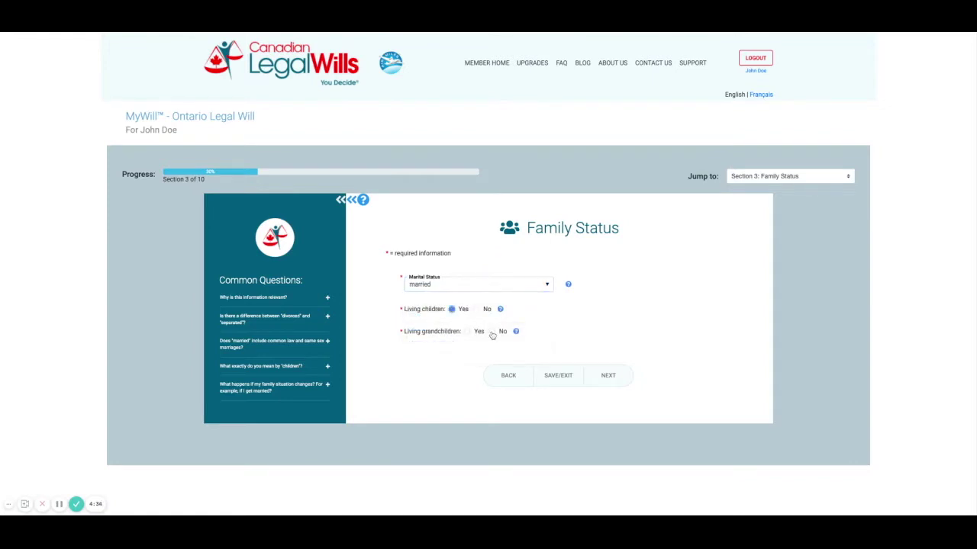
left_click(493, 334)
left_click(621, 381)
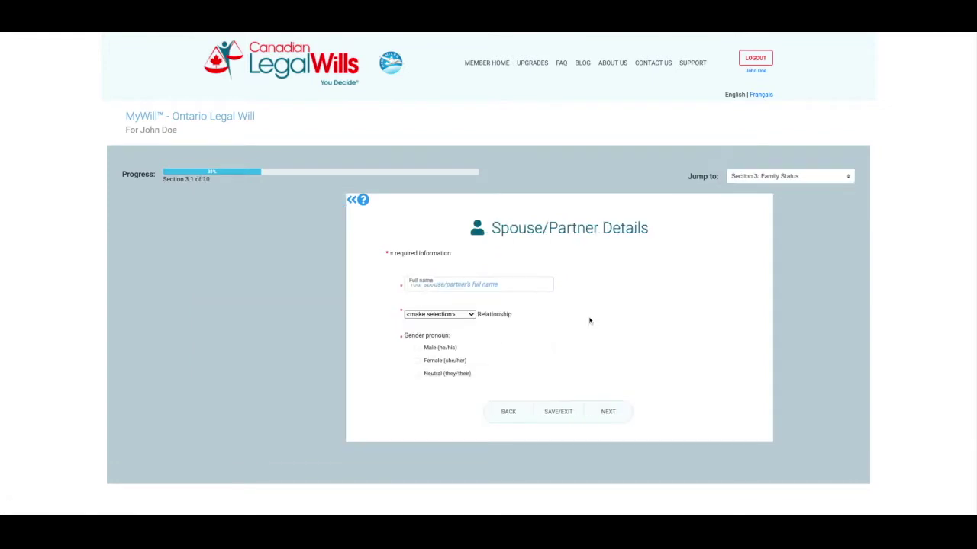
Step: Enter the spouse's full name, set the relationship to wife and the gender pronoun to Female (she/her), and continue
left_click(460, 285)
type("Jennifer")
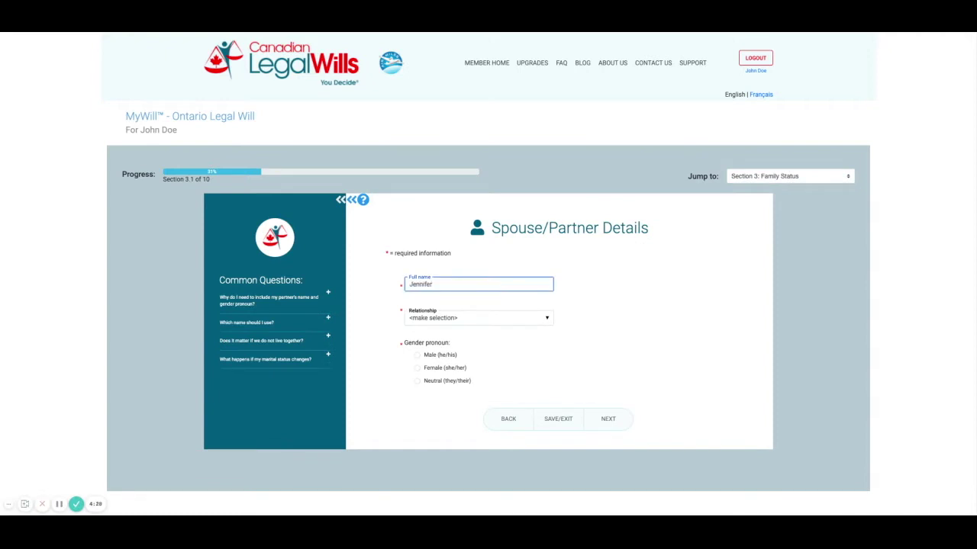
type(" Doe")
left_click(460, 319)
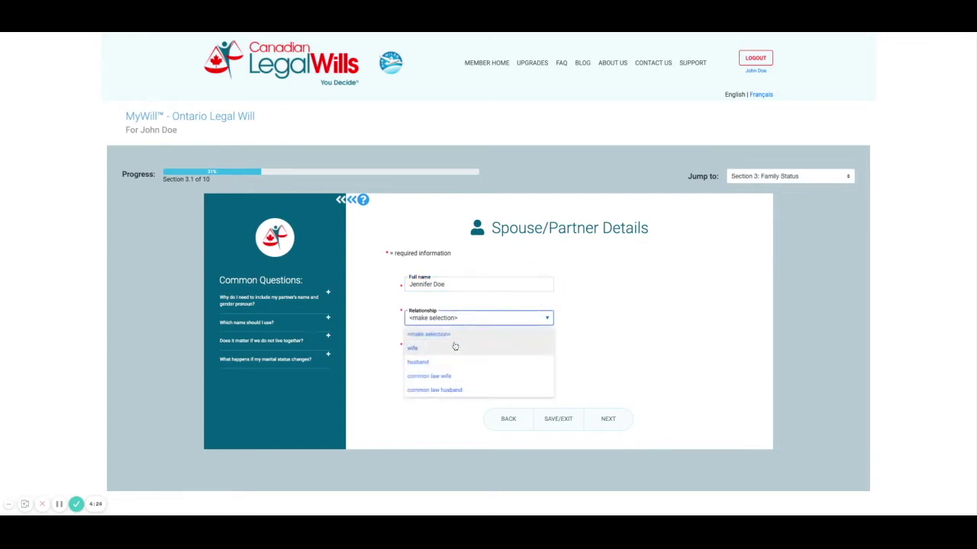
left_click(453, 344)
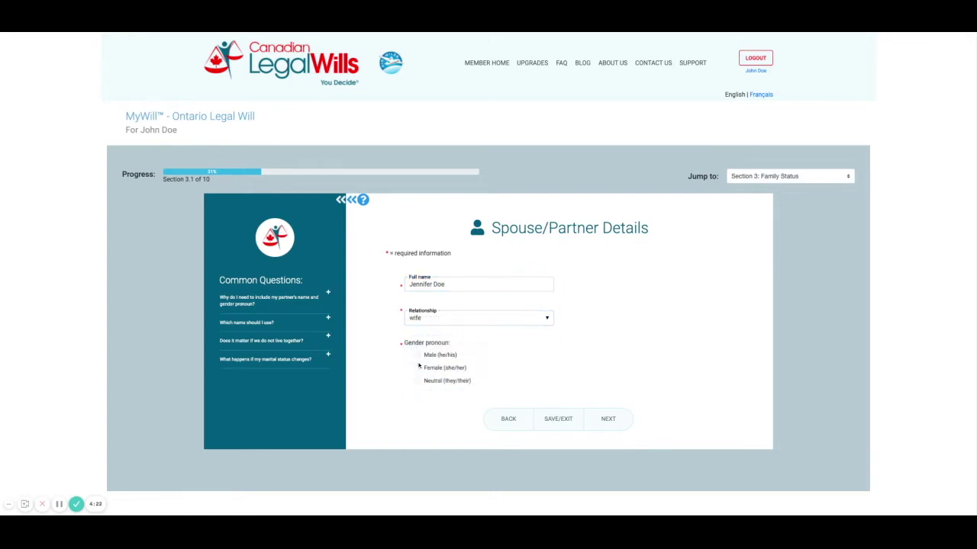
left_click(417, 368)
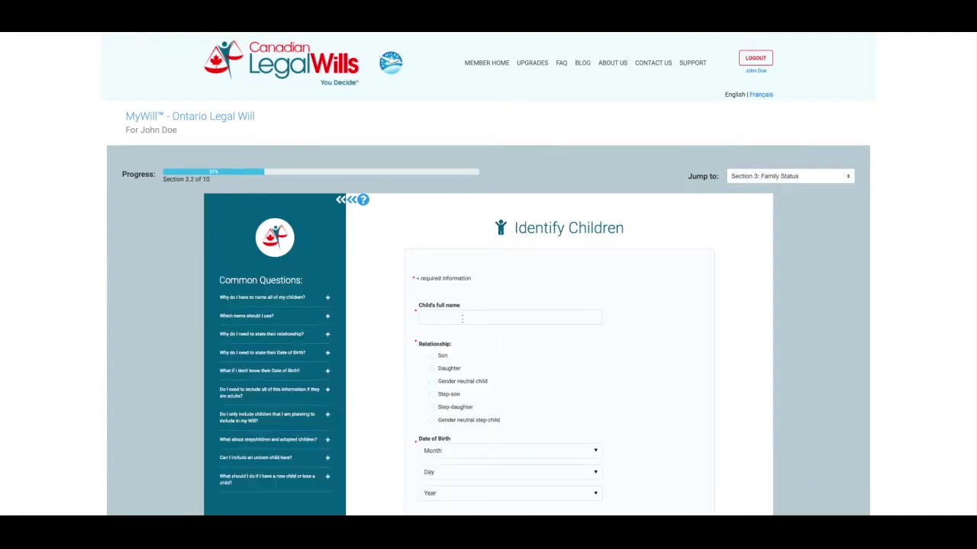
Step: Add a child with the full name, the relationship Daughter and the date of birth
left_click(462, 319)
type("Jane Doe")
left_click(431, 369)
scroll(545, 361, "down", 1)
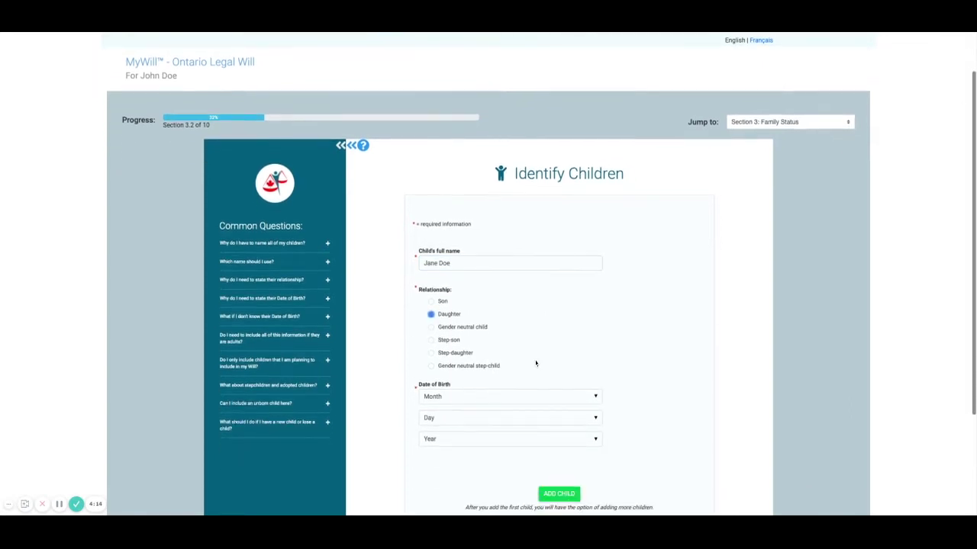
left_click(510, 394)
left_click(491, 439)
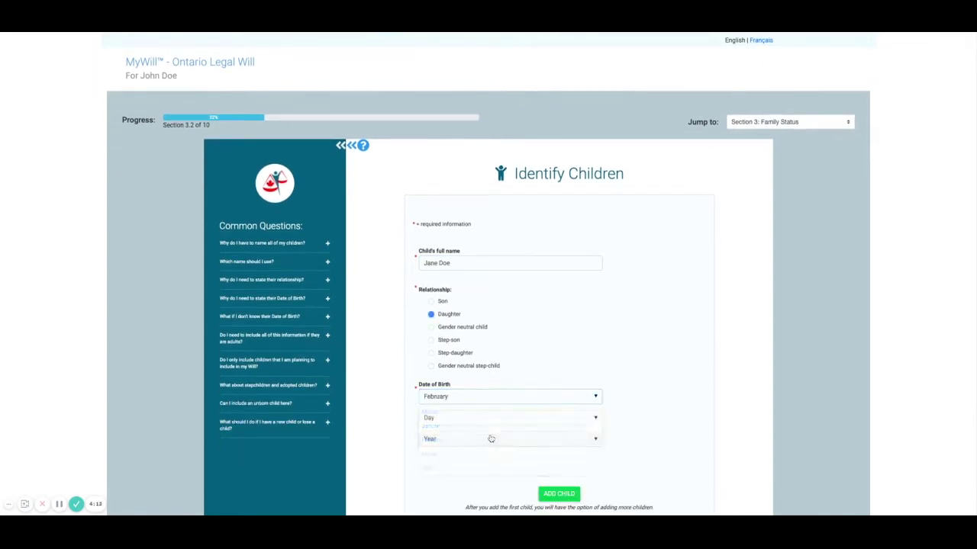
left_click(475, 419)
left_click(472, 454)
left_click(467, 441)
scroll(464, 466, "down", 1)
left_click(459, 472)
left_click(565, 457)
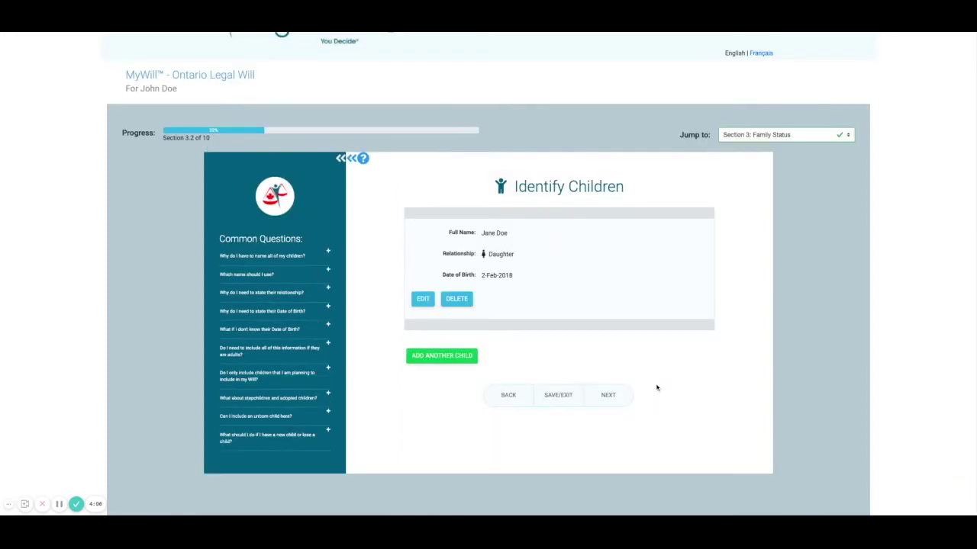
Step: Continue from the children list with no deceased family members specified, through to the Guardians for Minor Children section
left_click(608, 396)
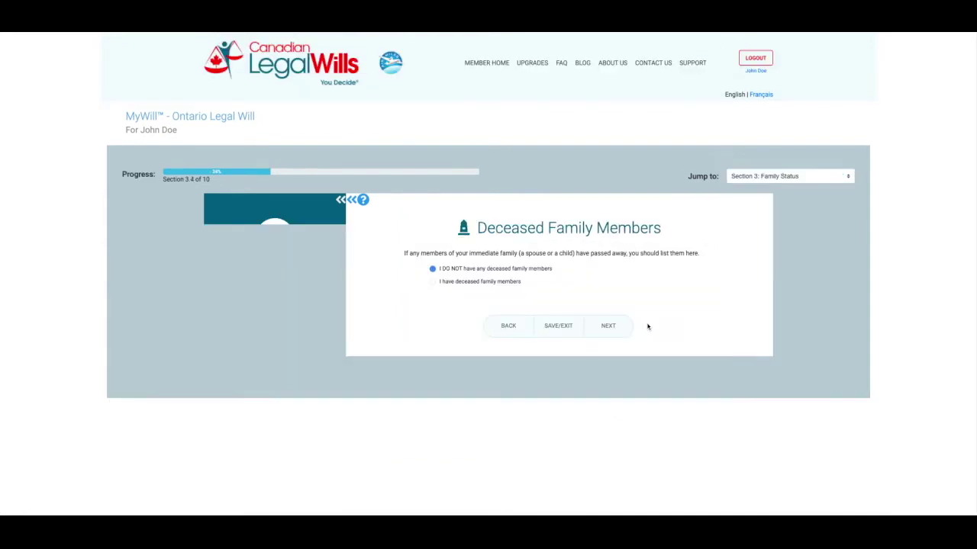
left_click(630, 327)
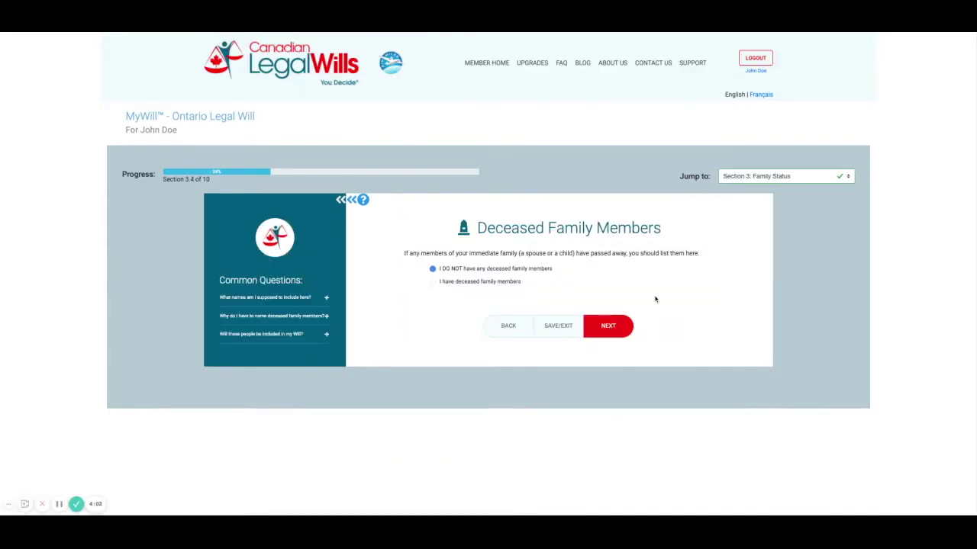
left_click(621, 388)
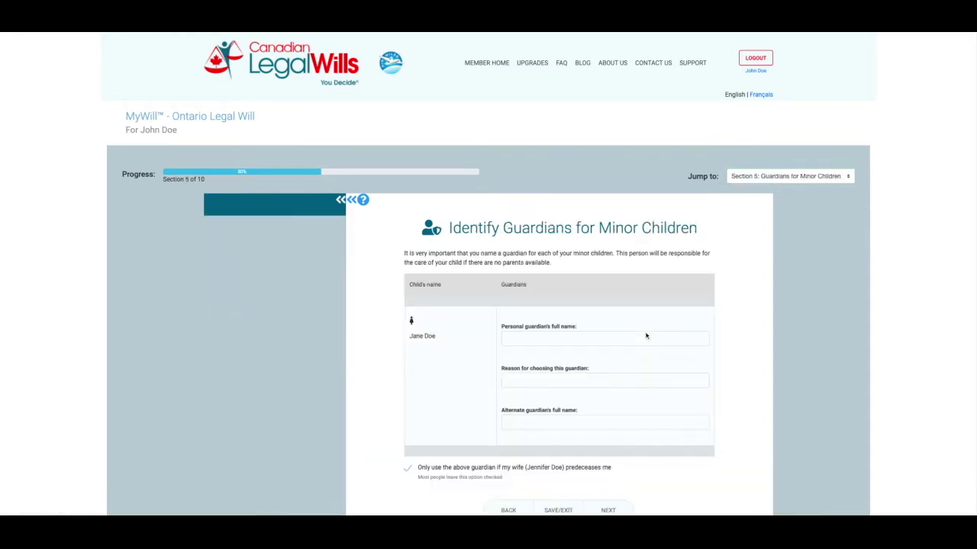
Step: Enter the child's personal guardian with the reason "She is my sister", name an alternate guardian, and continue to the Executor section
scroll(626, 333, "down", 1)
left_click(522, 272)
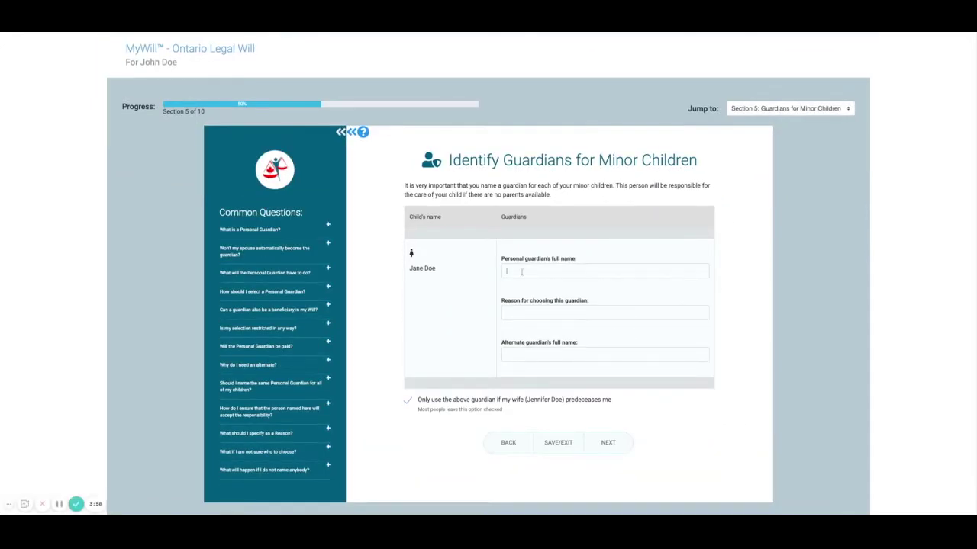
type("Susan White")
key("Tab")
type("She ")
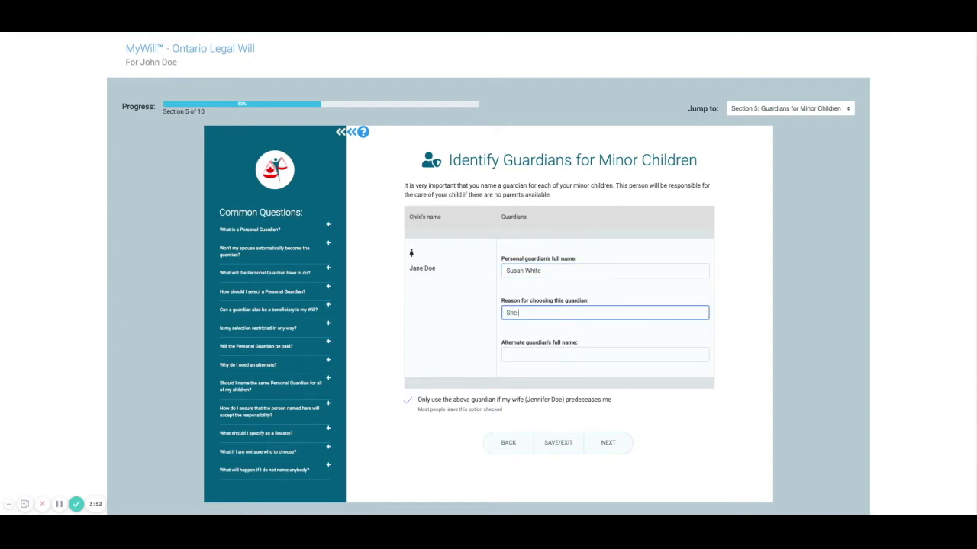
type("is my sister")
key("Tab")
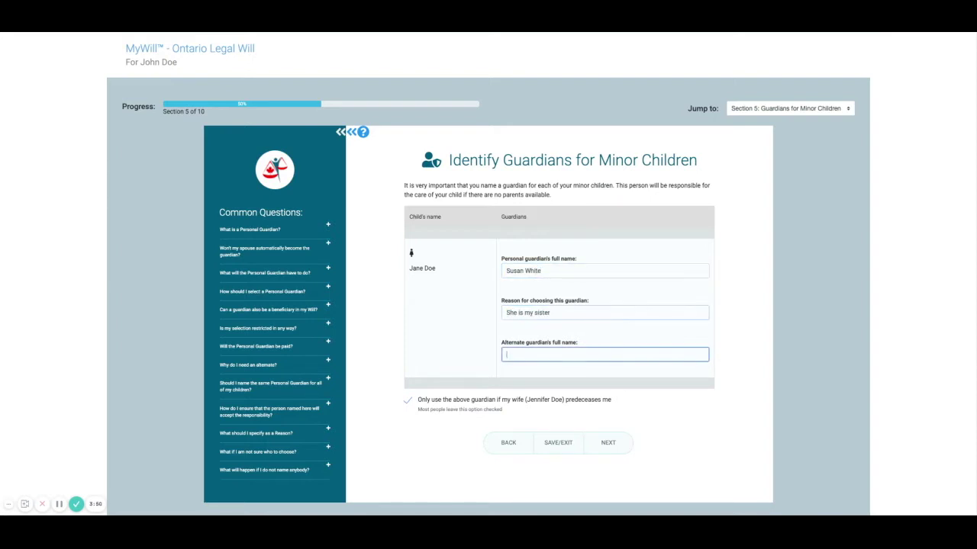
type("Alli")
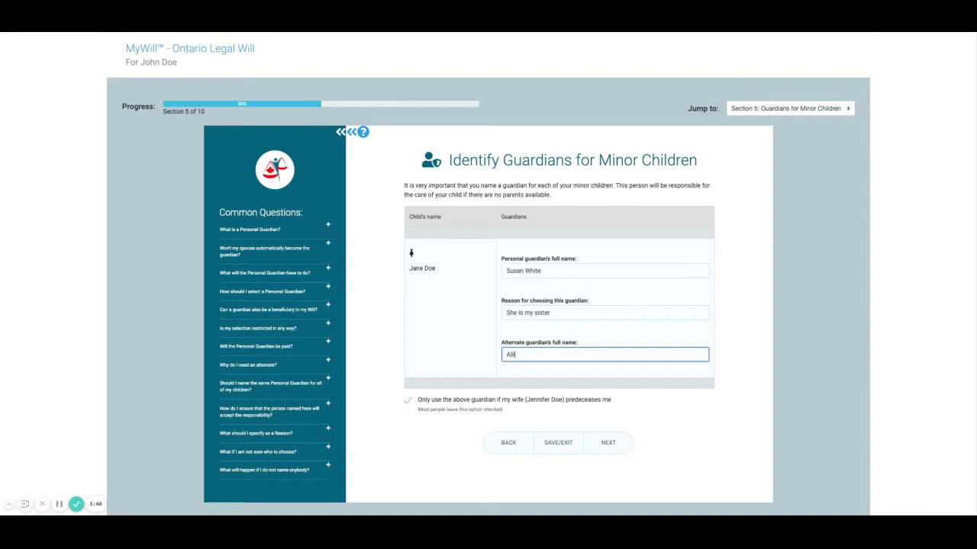
type("son Brownb")
left_click(609, 447)
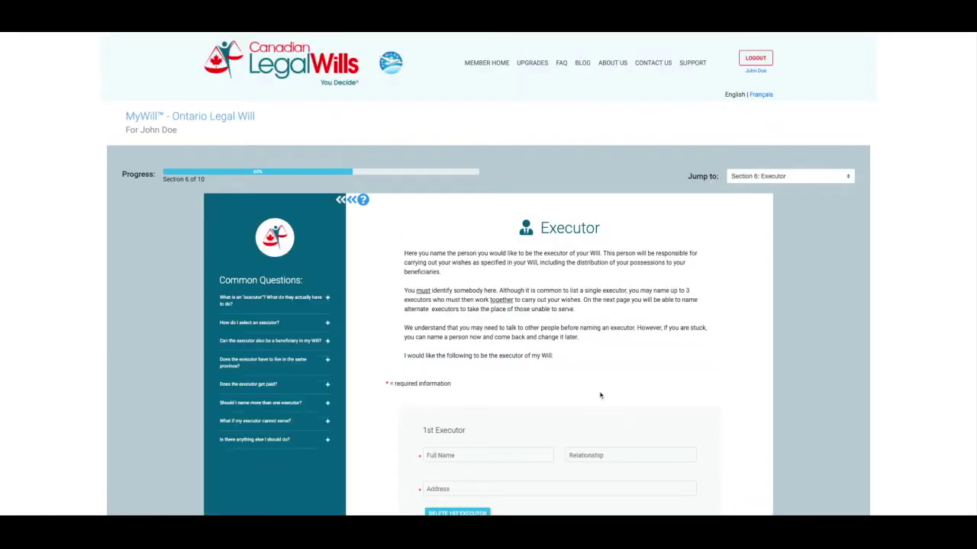
Step: Enter the 1st executor's full name, the relationship Brother and the address, and continue to the Alternate Executor page
left_click(445, 312)
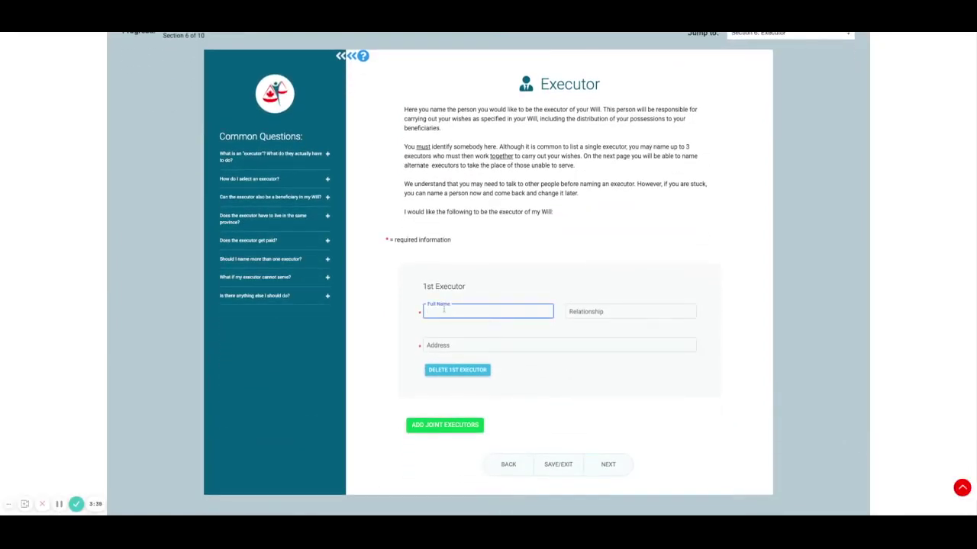
type("Brian Green")
key("Tab")
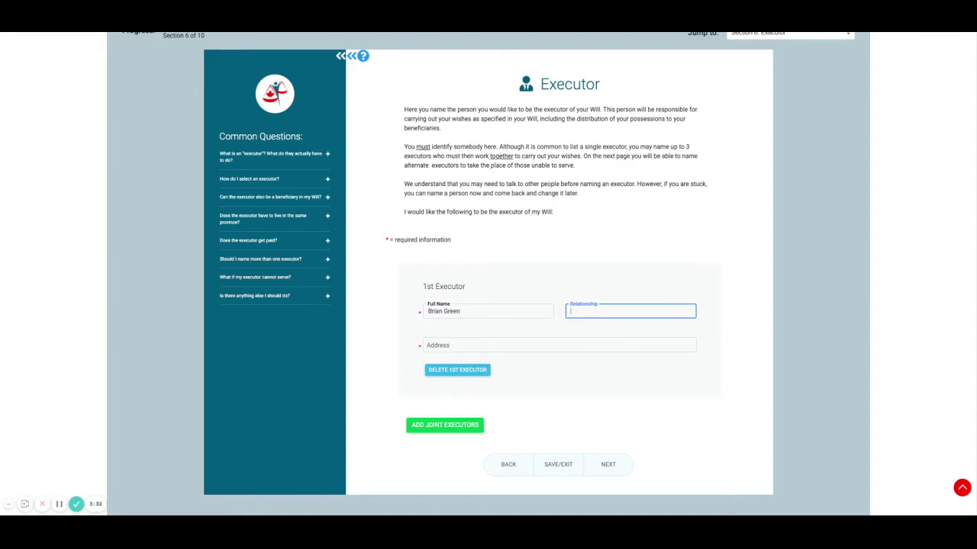
type("Brother")
key("Tab")
type("123 Main")
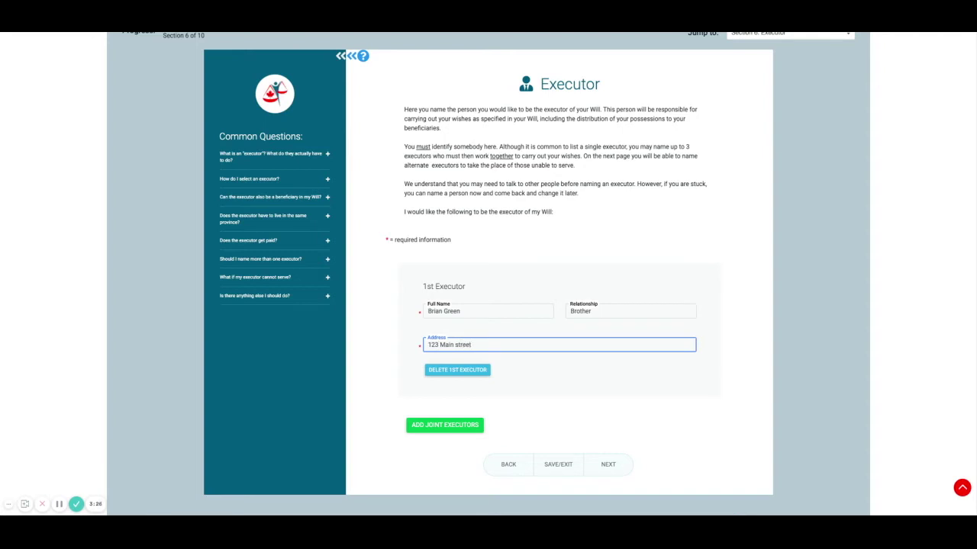
type("Ontario")
left_click(607, 463)
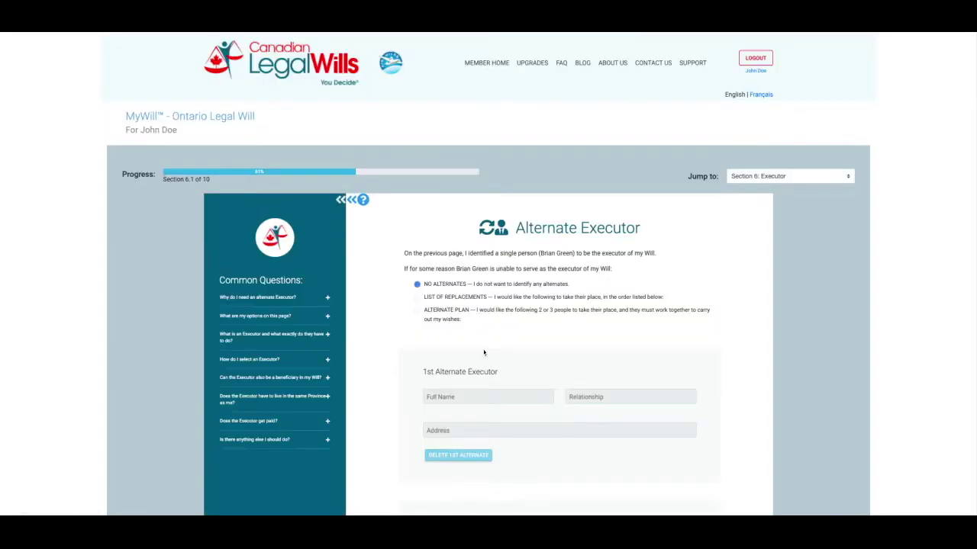
Step: Use the list of replacements option, enter the 1st alternate executor's full name, relationship Cousin and address, and continue to the next section
left_click(454, 396)
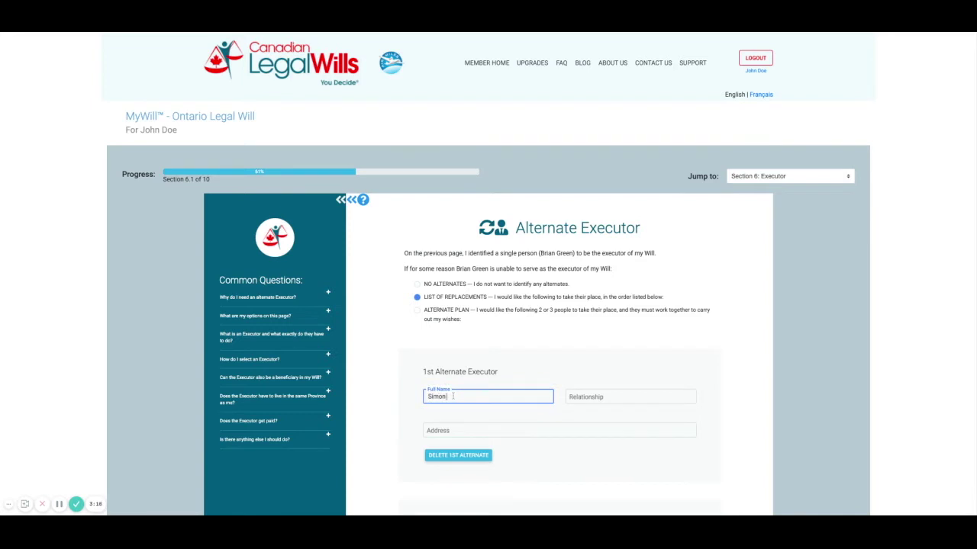
key("Tab")
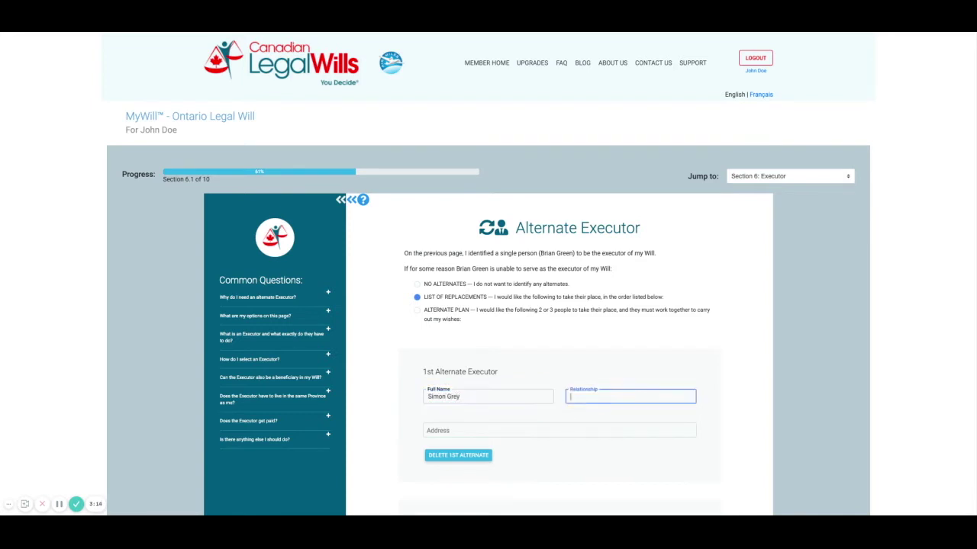
type("Cousin")
key("Tab")
type("222 Front Street")
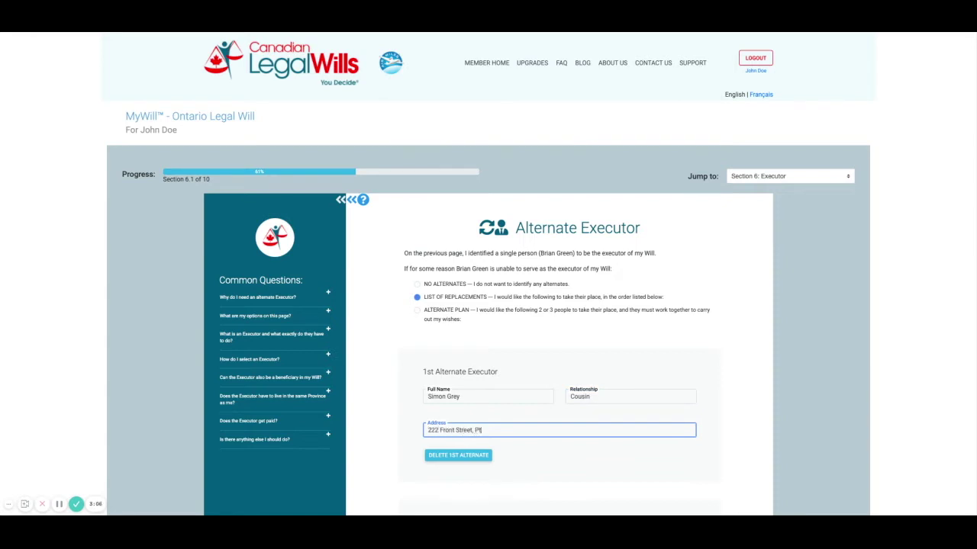
type(", Ottawa, Ontario")
scroll(603, 435, "down", 5)
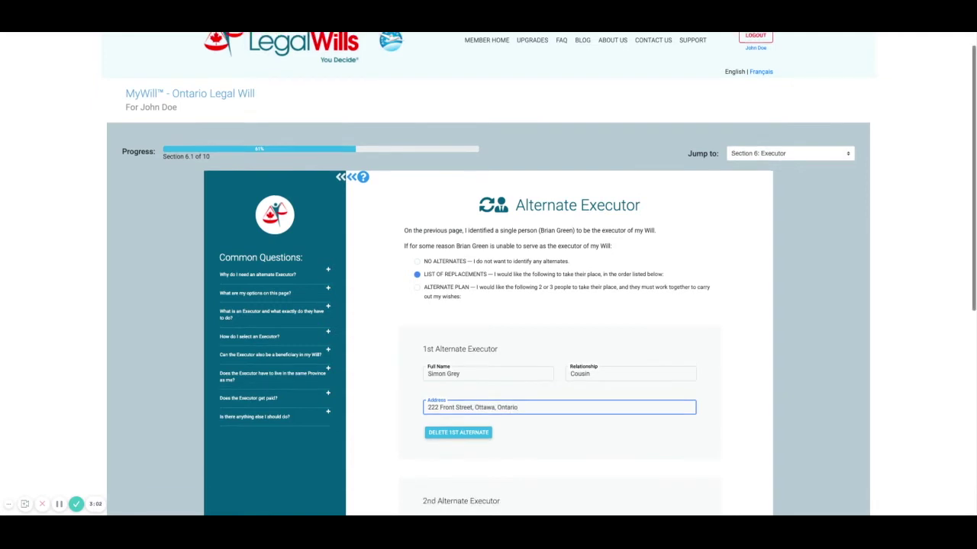
left_click(603, 434)
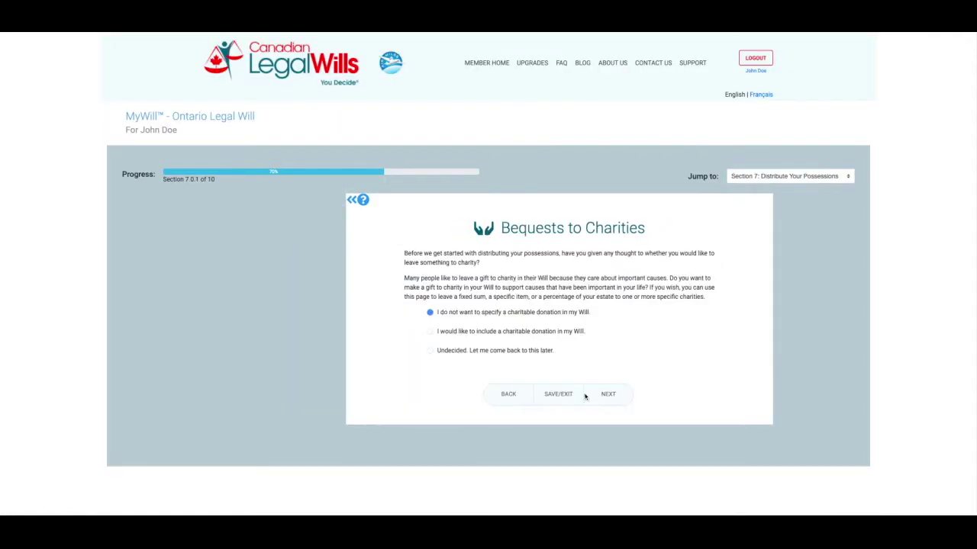
Step: Include a charitable donation of $1,000 to the Toronto Humane Society with its address, add the bequest, and continue to Care of a Pet
left_click(462, 334)
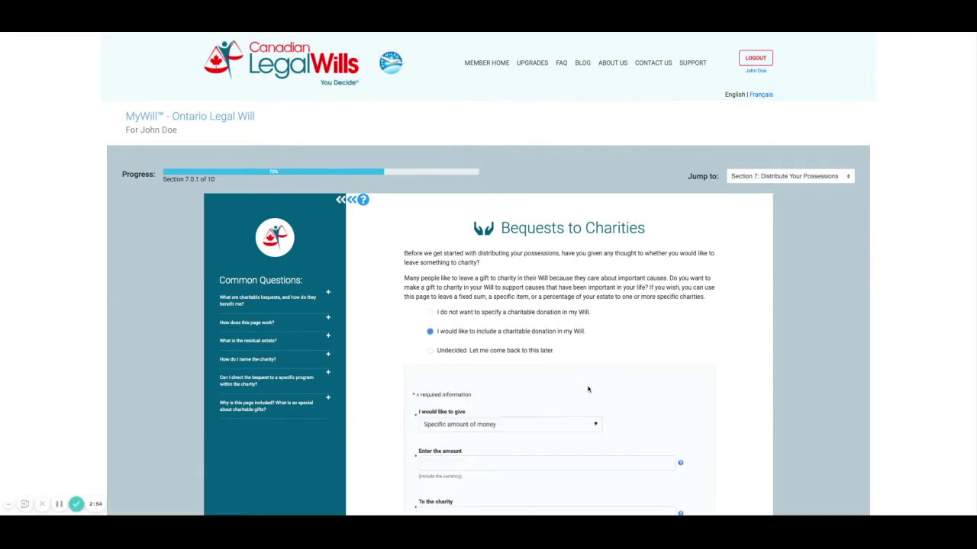
scroll(587, 389, "down", 3)
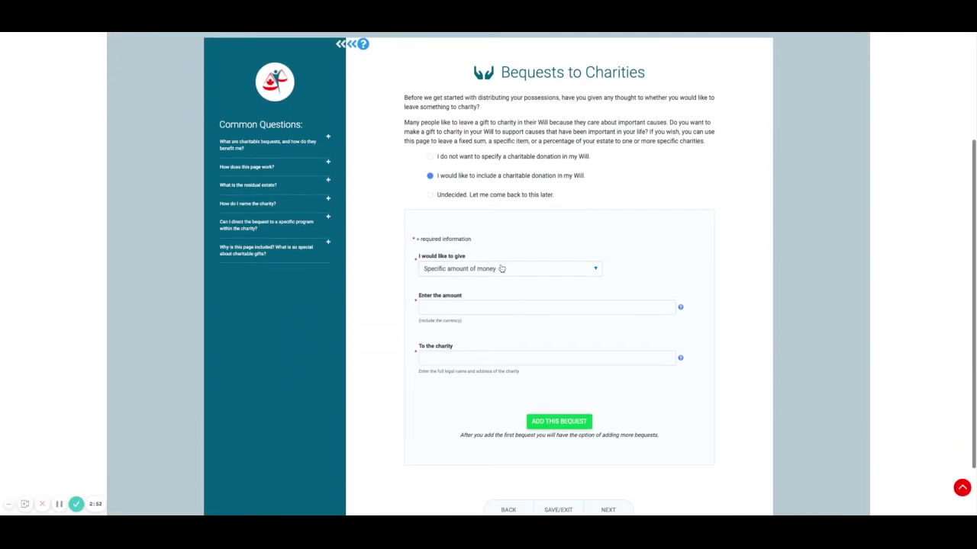
left_click(501, 268)
left_click(495, 283)
left_click(464, 309)
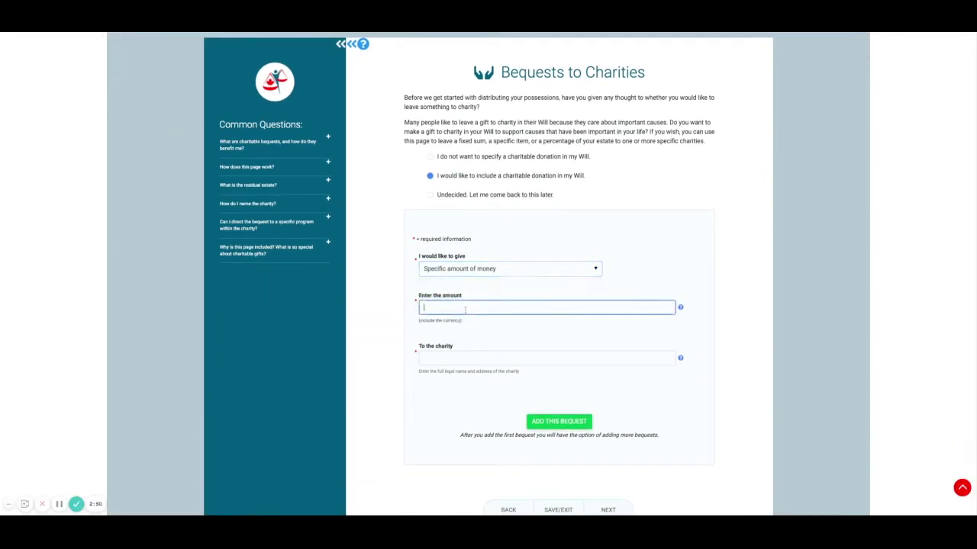
type("$1,000")
key("Tab")
type("Toronto Human")
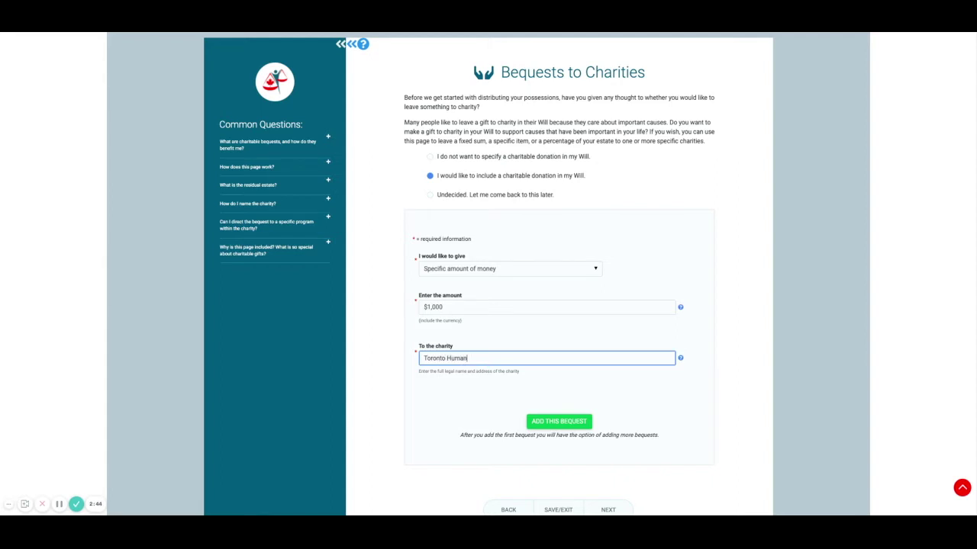
type("e Society, 222 Bridge Street, Toronto, Ontario")
left_click(576, 418)
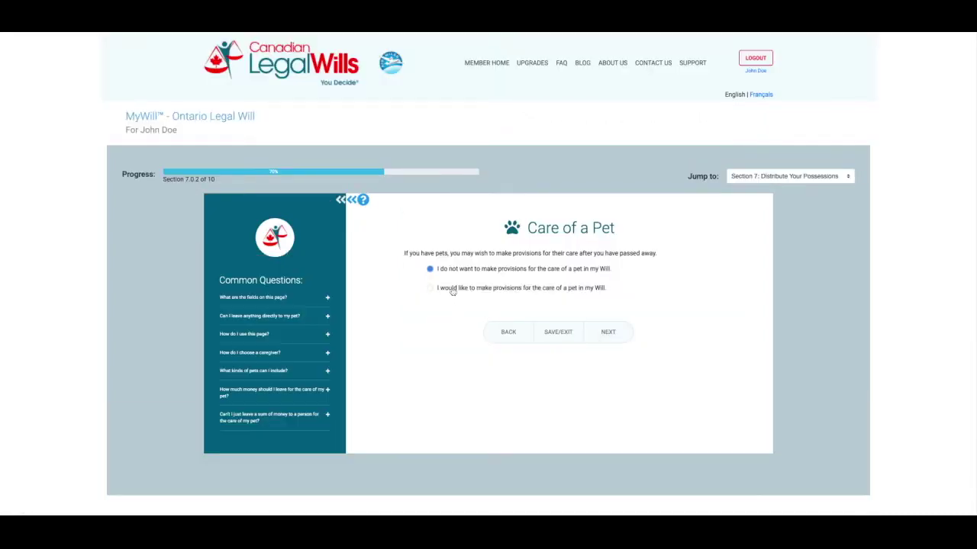
Step: Choose to make provisions for the care of a pet and enter the name Sandy and the type Cat
left_click(453, 290)
scroll(615, 344, "down", 4)
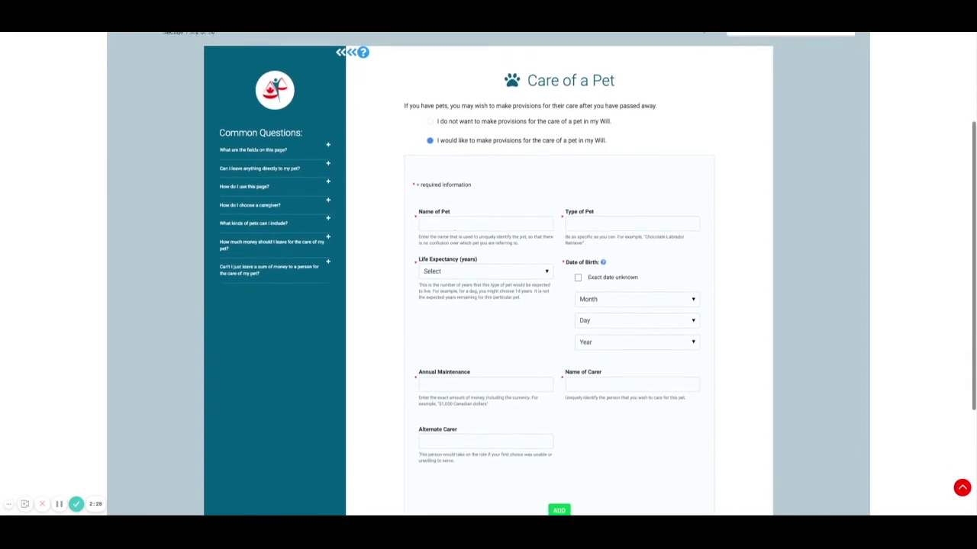
left_click(445, 214)
type("Sandy")
key("Tab")
key("Tab")
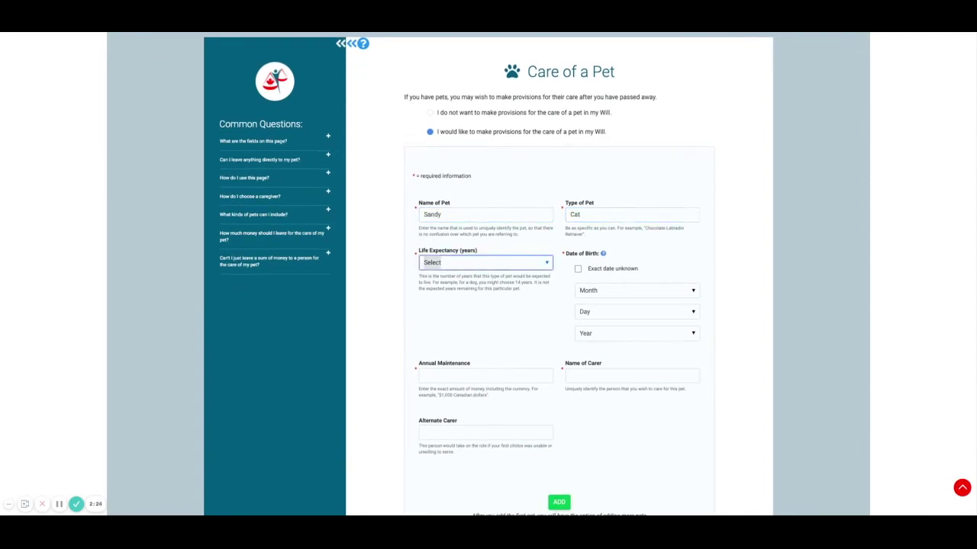
Step: Set the pet's life expectancy to 14 years, exact birth date unknown with estimated year 2018, and annual maintenance to $500
left_click(444, 264)
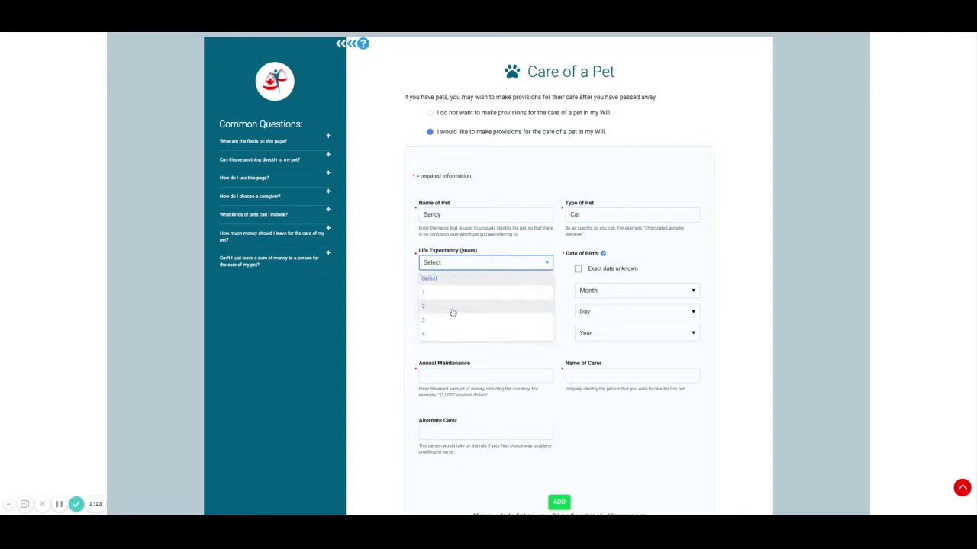
scroll(453, 309, "down", 3)
left_click(450, 329)
left_click(580, 271)
left_click(624, 298)
left_click(615, 367)
left_click(486, 338)
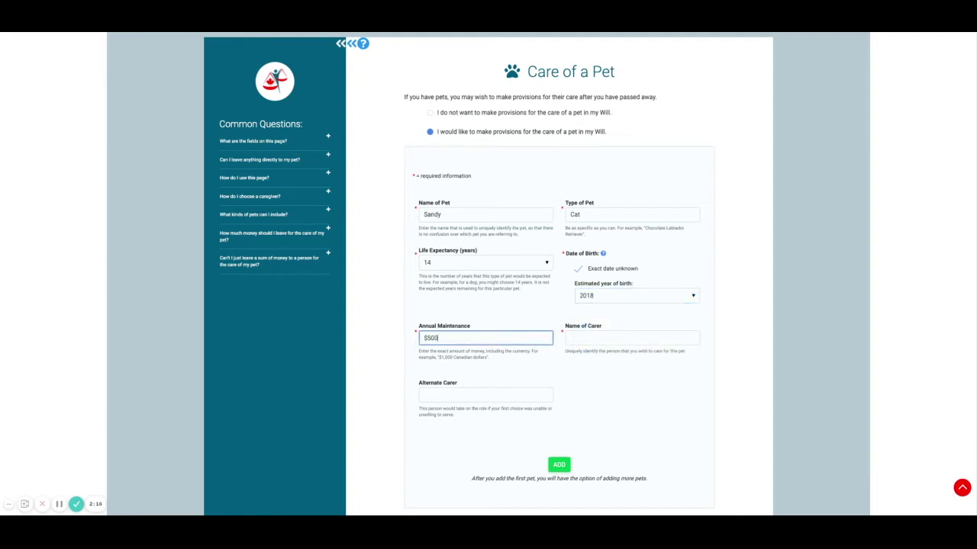
Step: Enter the full name of the pet's carer and add the pet to the will
left_click(601, 338)
type("Susan Silver")
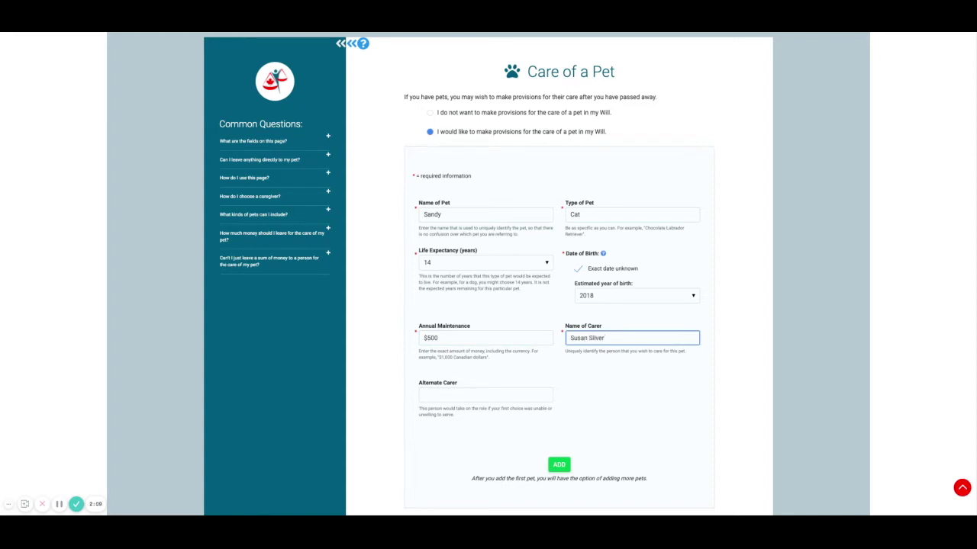
left_click(559, 465)
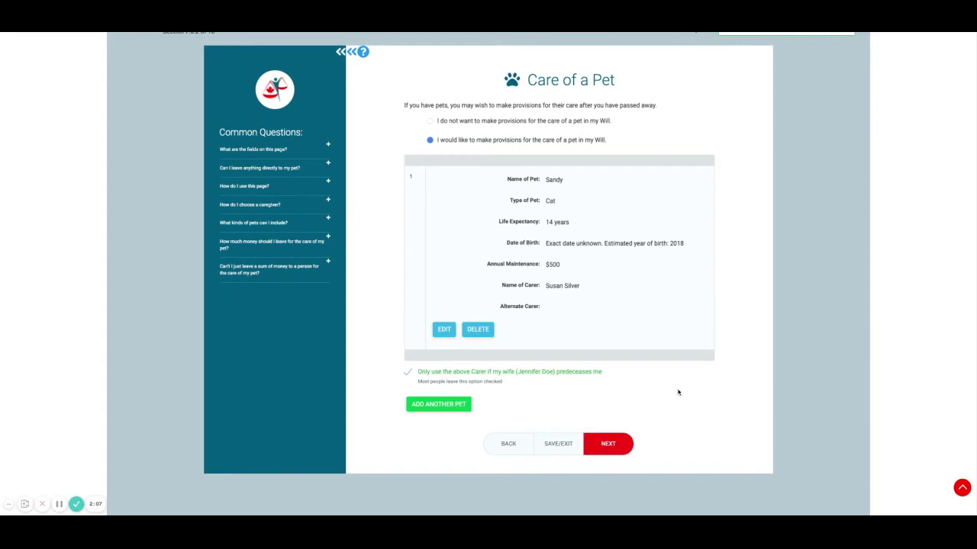
Step: Choose to leave specific items to specific beneficiaries and the rest to the wife, and continue to Make Bequests
left_click(425, 255)
scroll(540, 306, "down", 1)
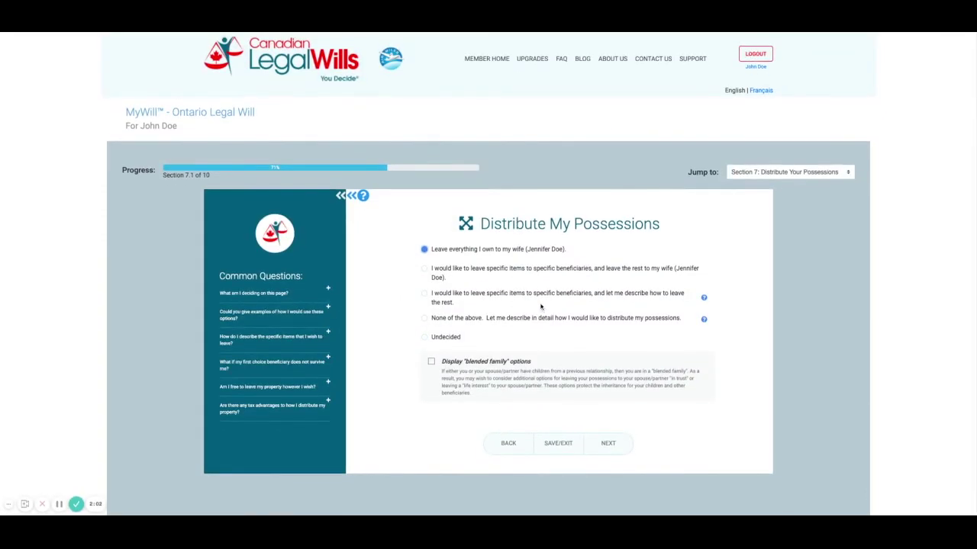
left_click(426, 275)
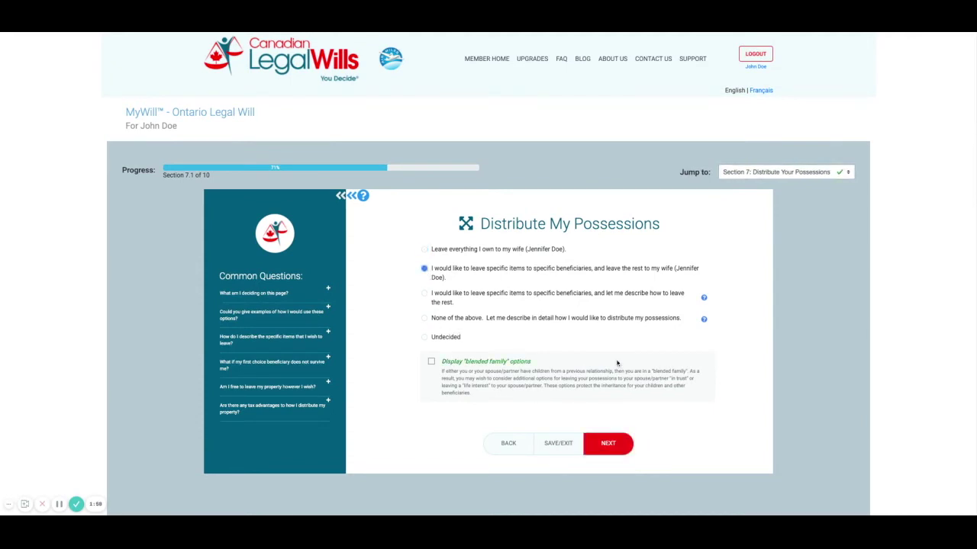
left_click(608, 443)
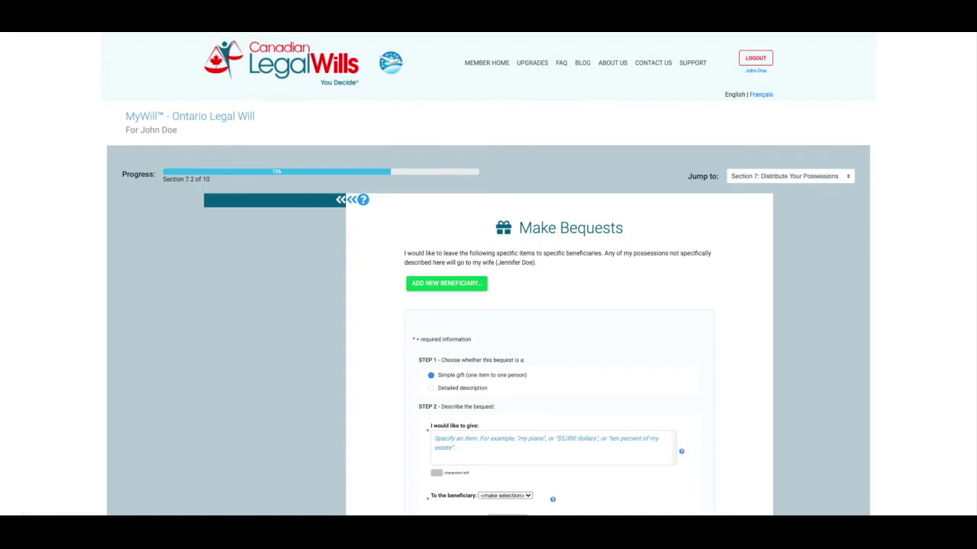
scroll(565, 360, "down", 3)
left_click(479, 283)
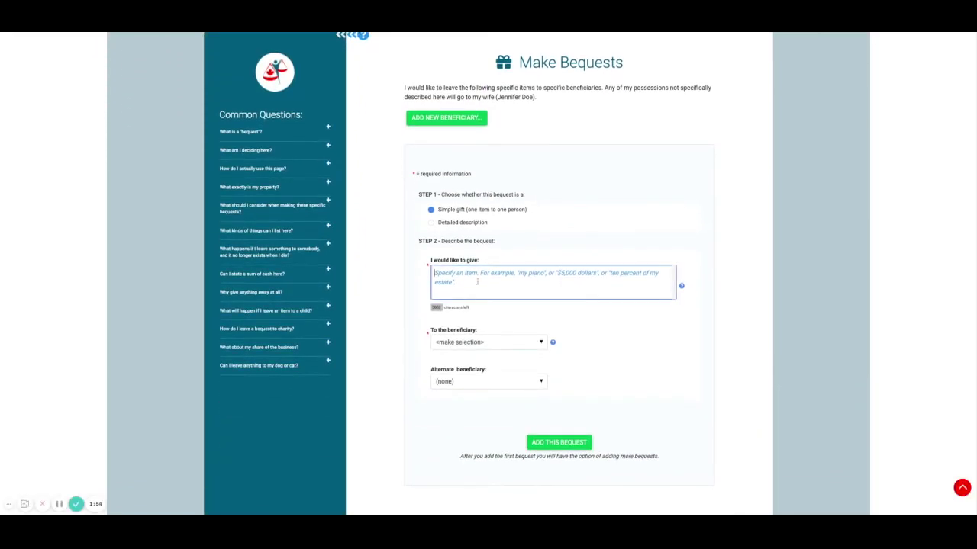
type("My Fender Guitar")
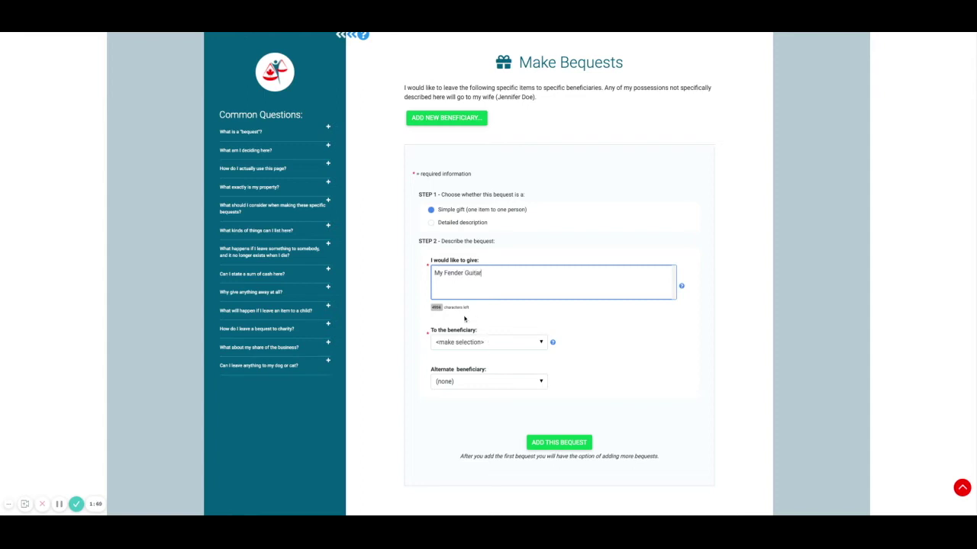
Step: Add a new male beneficiary with his full name, the relationship Nephew and his address
left_click(570, 130)
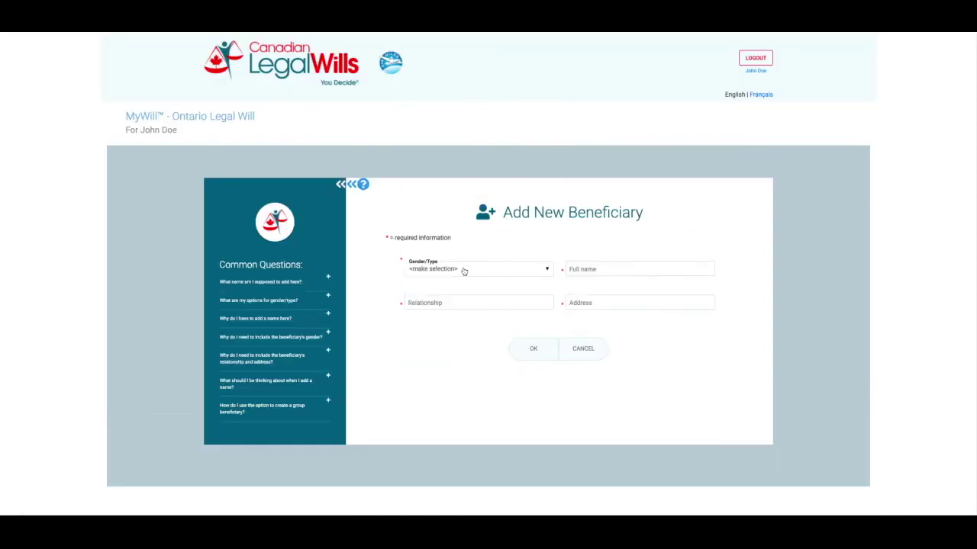
left_click(458, 271)
left_click(450, 299)
left_click(584, 268)
type("Stephen White")
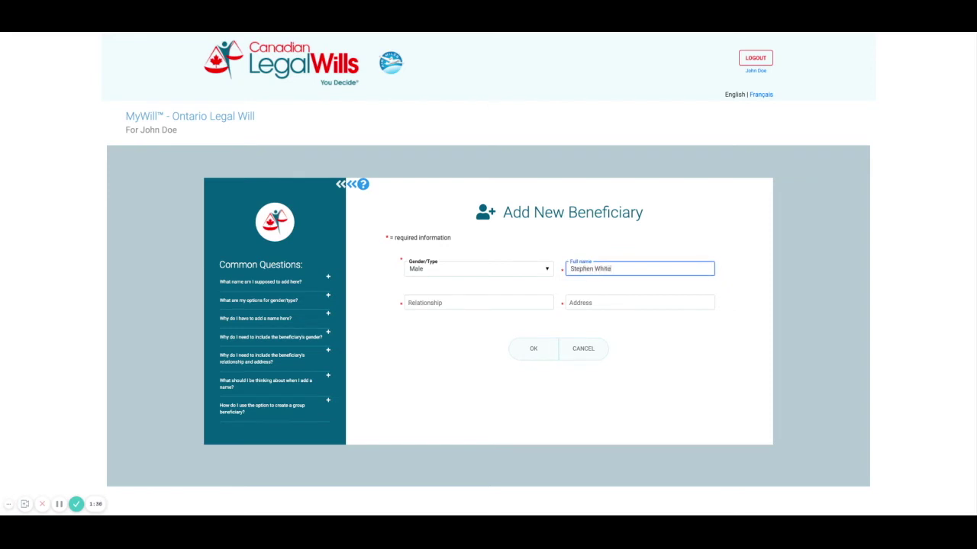
left_click(478, 303)
type("Nephew")
key("Tab")
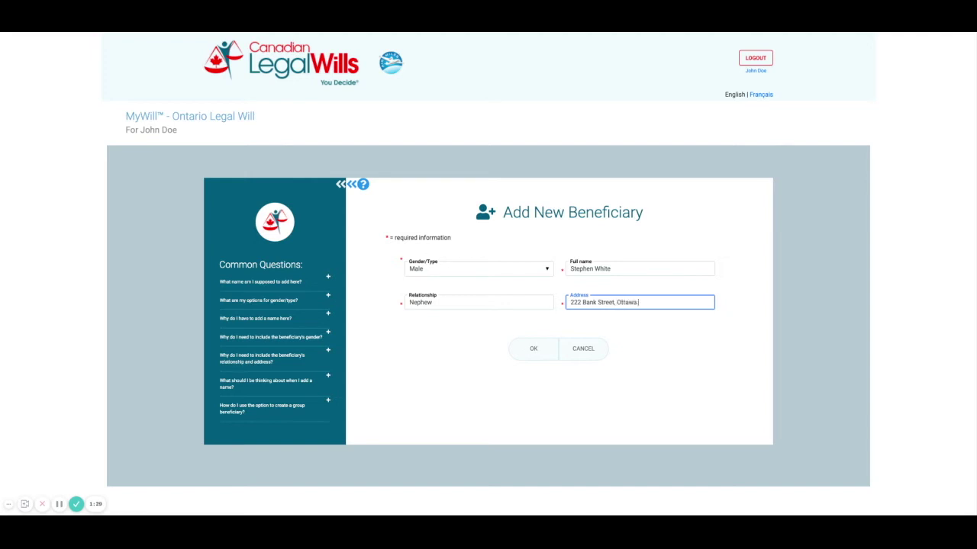
left_click(533, 349)
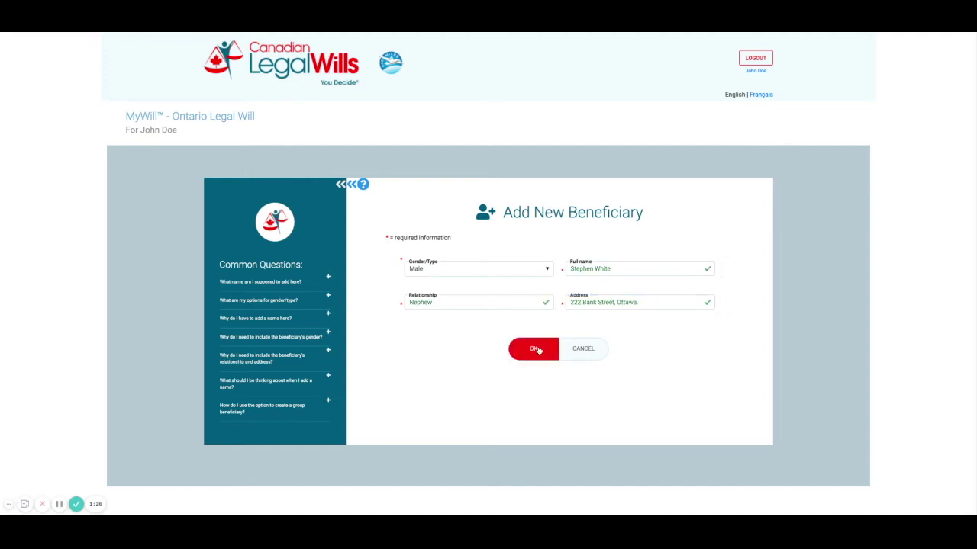
Step: Add a simple gift of "My Fender Guitar" to the nephew as beneficiary, and continue to Name Alternate Beneficiary
scroll(548, 341, "down", 3)
left_click(482, 330)
type("My Fender Guitar")
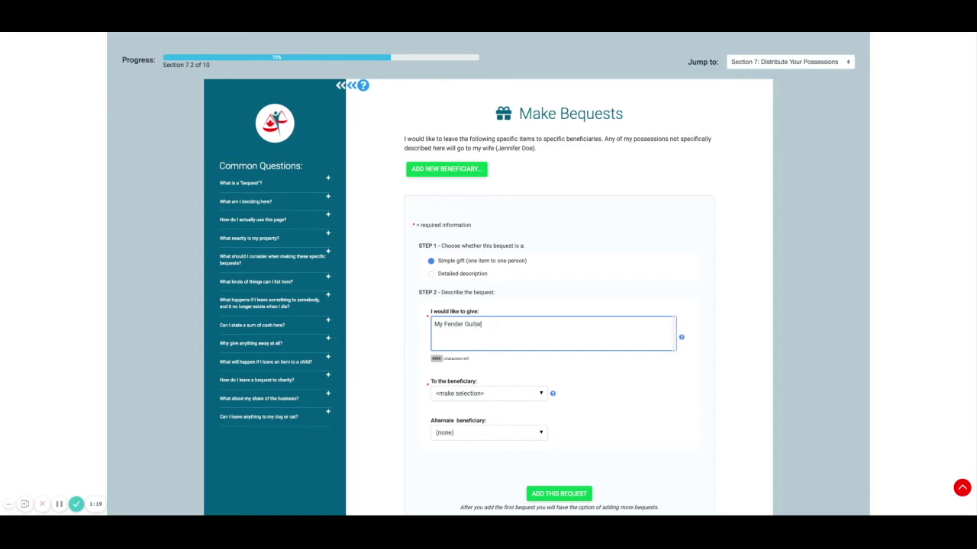
left_click(502, 393)
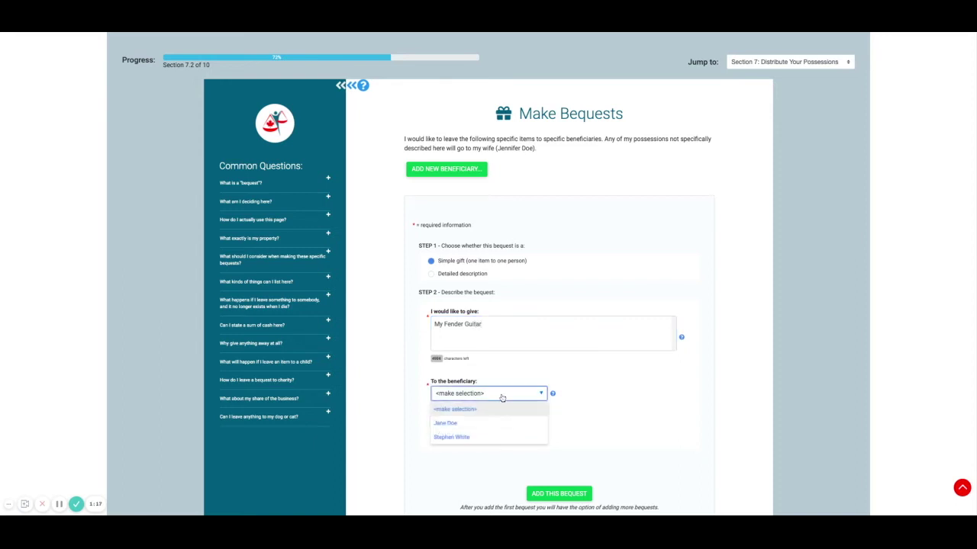
left_click(503, 436)
scroll(579, 424, "down", 1)
scroll(580, 424, "down", 3)
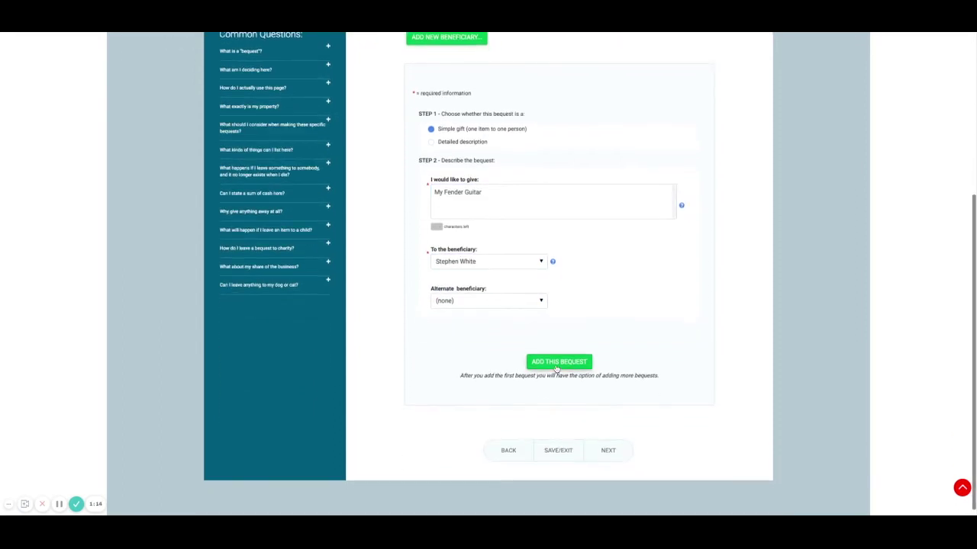
left_click(559, 366)
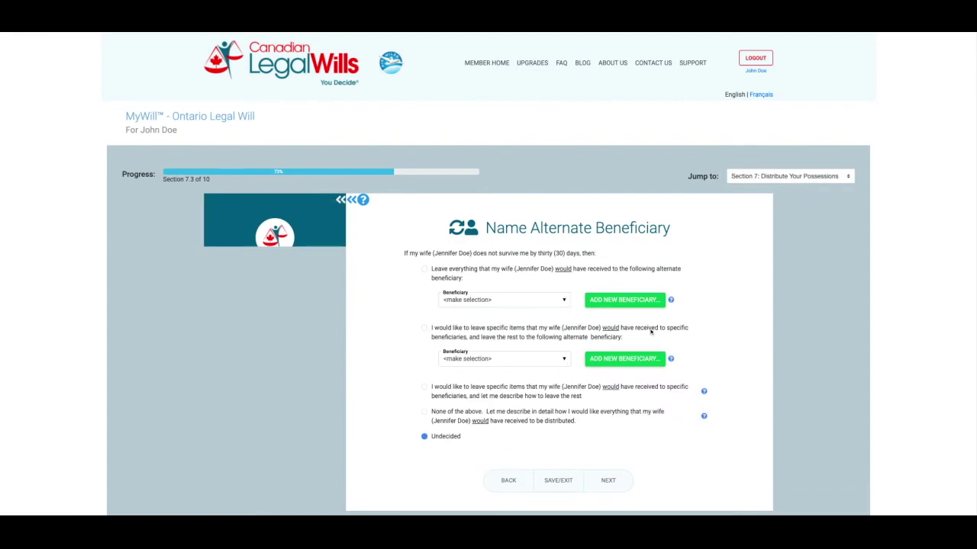
Step: Leave everything the wife would have received to the daughter as alternate beneficiary, and continue to the "Second Level" Alternate page
left_click(424, 270)
left_click(482, 303)
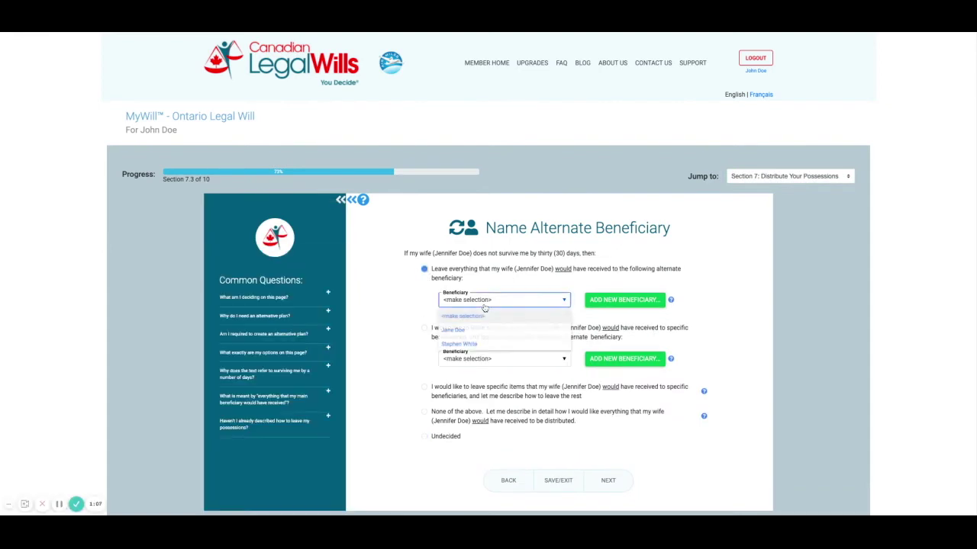
left_click(485, 328)
scroll(510, 334, "down", 1)
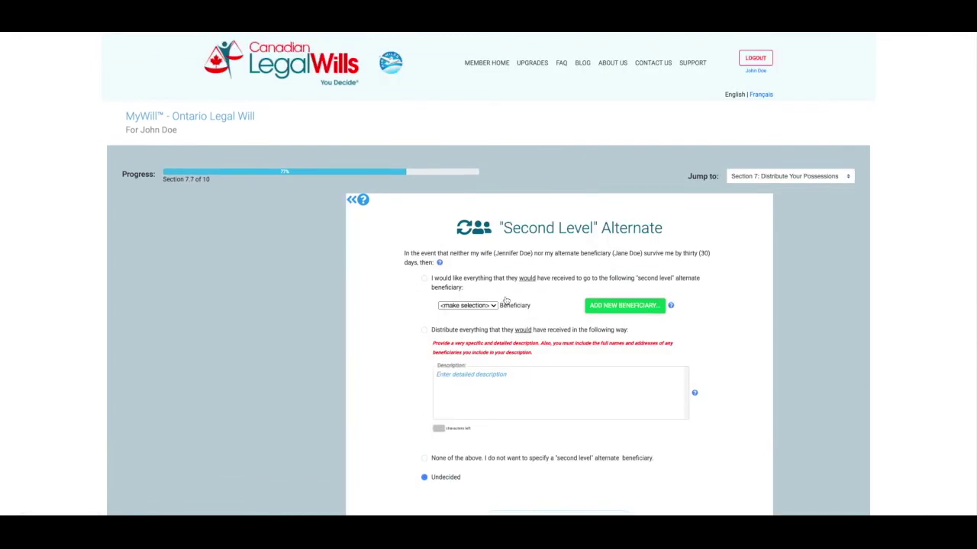
Step: Describe the second-level distribution as going to the Cancer Society, and answer Yes to having included the family
left_click(439, 468)
scroll(440, 471, "down", 2)
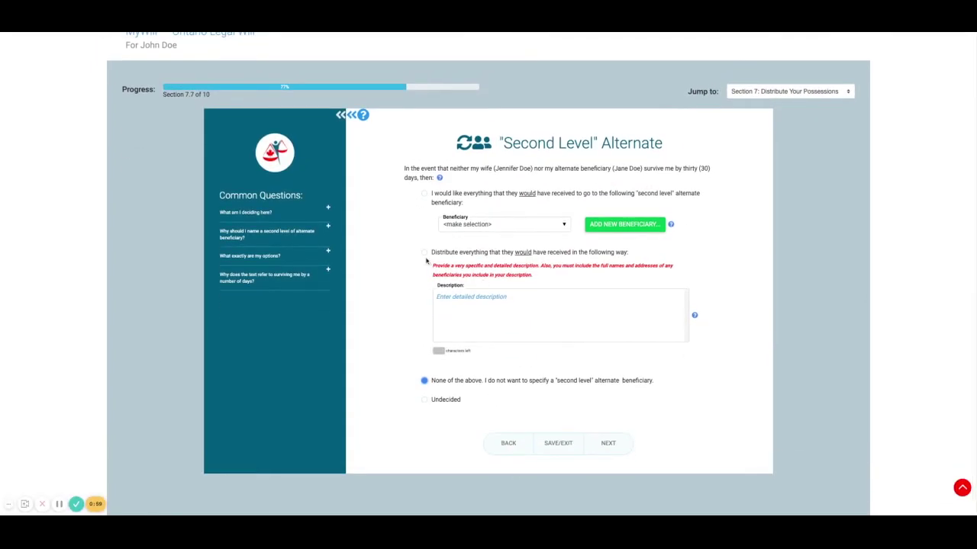
left_click(466, 304)
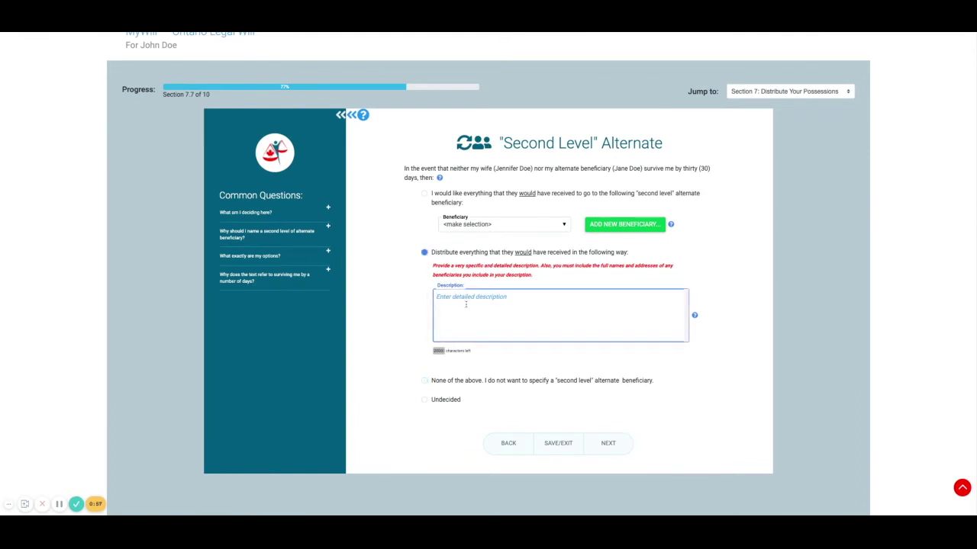
type("To")
key("BackSpace")
type("D")
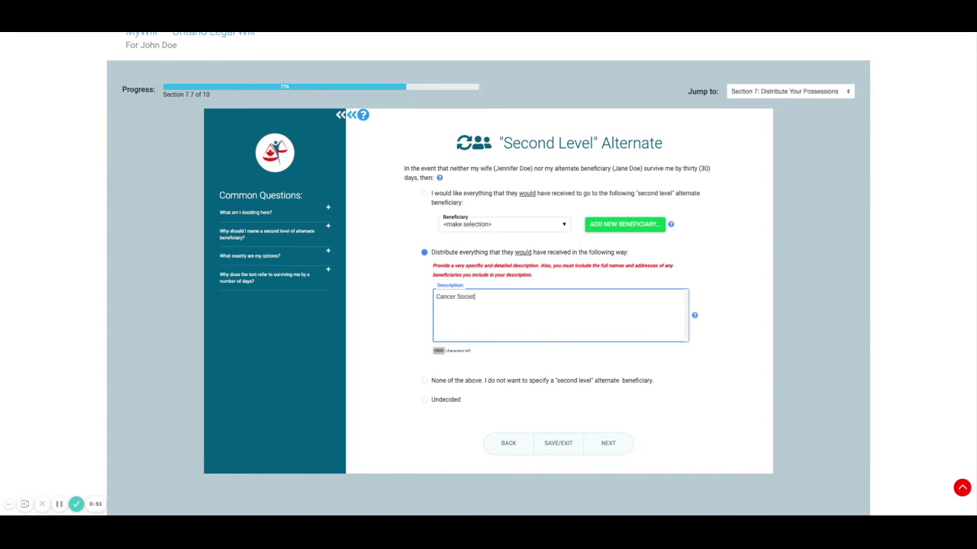
left_click(595, 429)
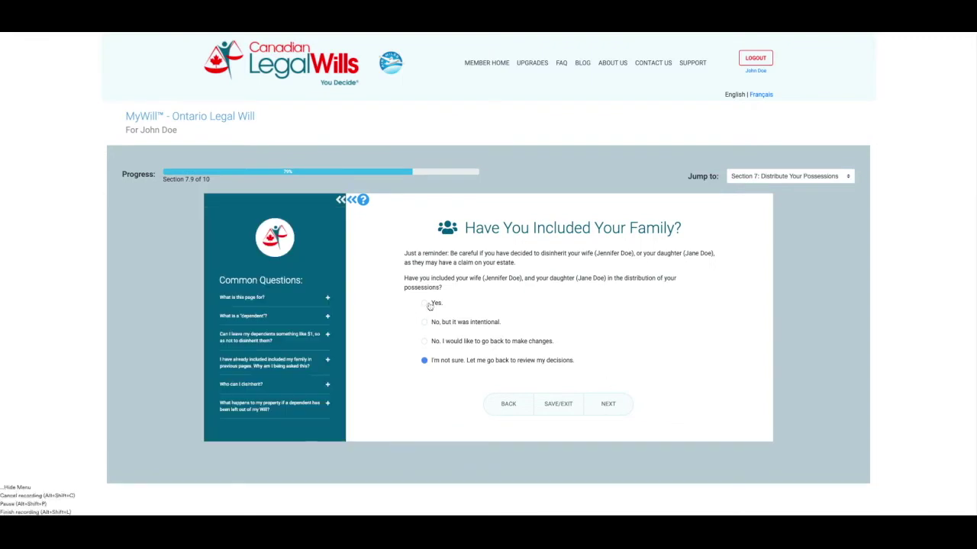
left_click(424, 303)
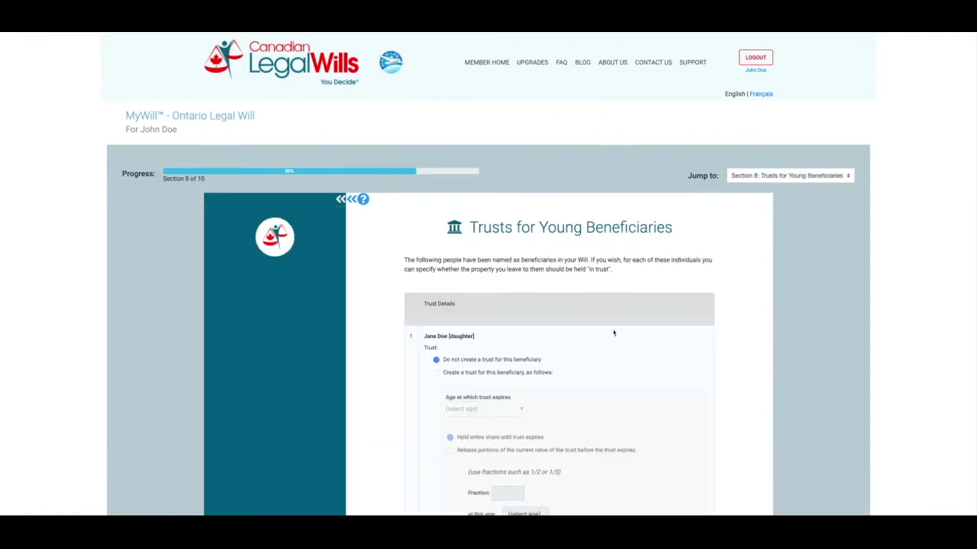
Step: Create a trust for the daughter that expires at age 23
scroll(614, 328, "down", 5)
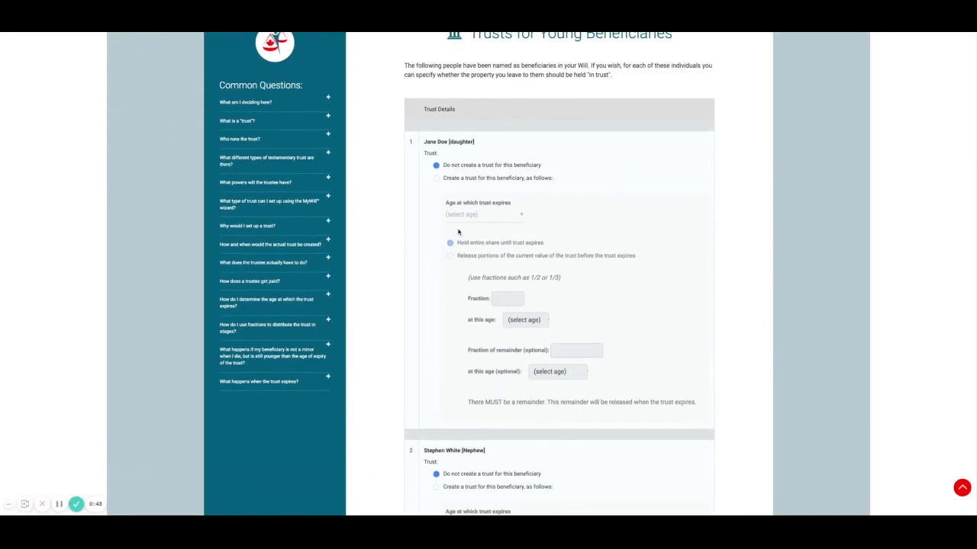
left_click(436, 178)
left_click(483, 217)
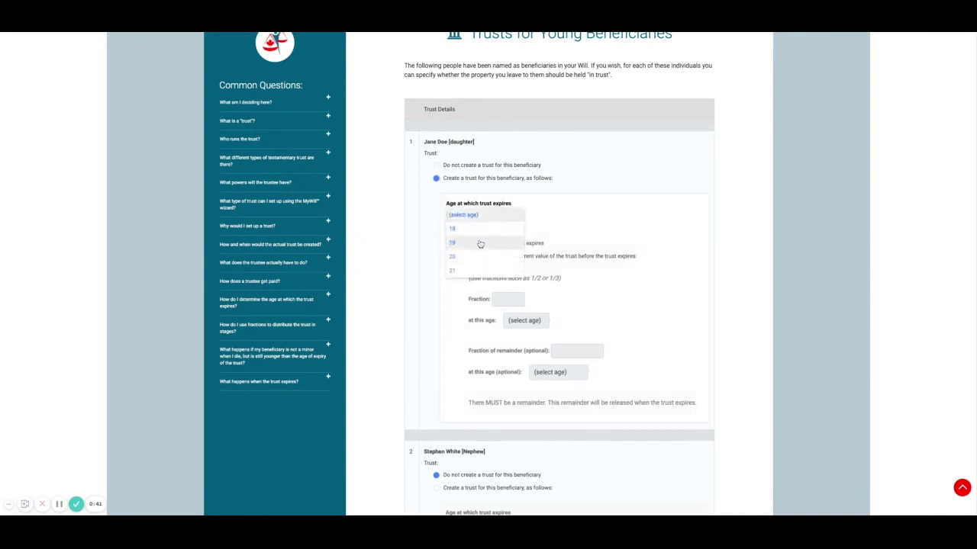
left_click(473, 273)
left_click(470, 216)
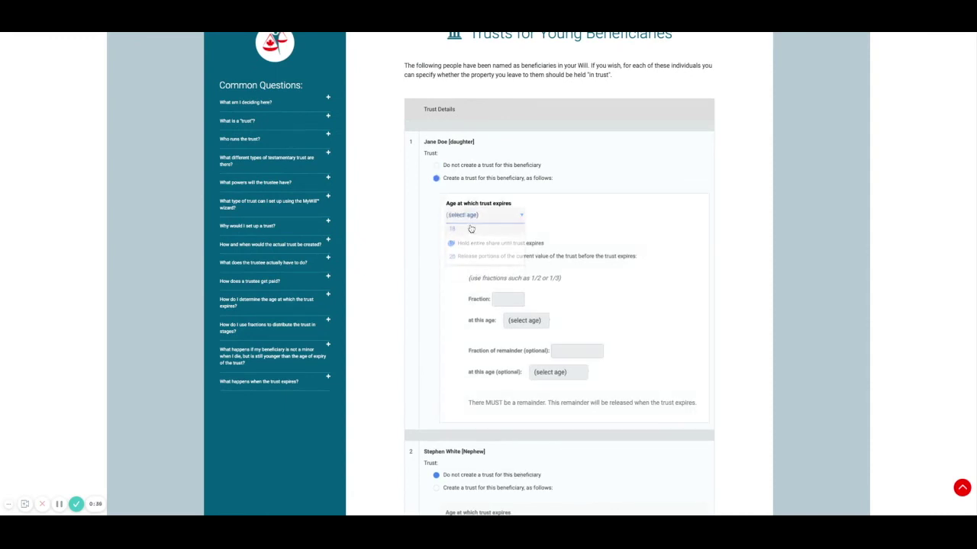
left_click(466, 266)
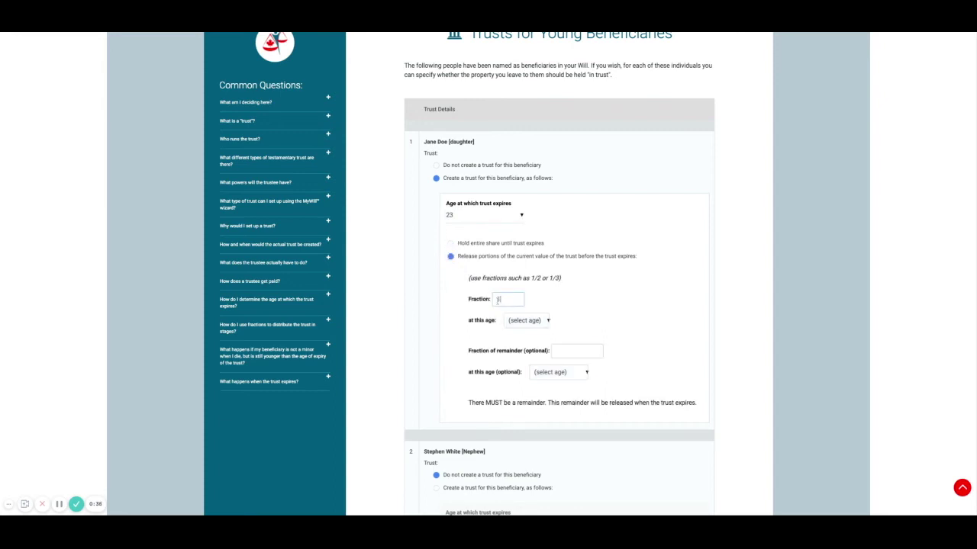
Step: Release 1/2 of the daughter's trust at age 21 before it expires, and continue to the Forgive Debts section
left_click(519, 325)
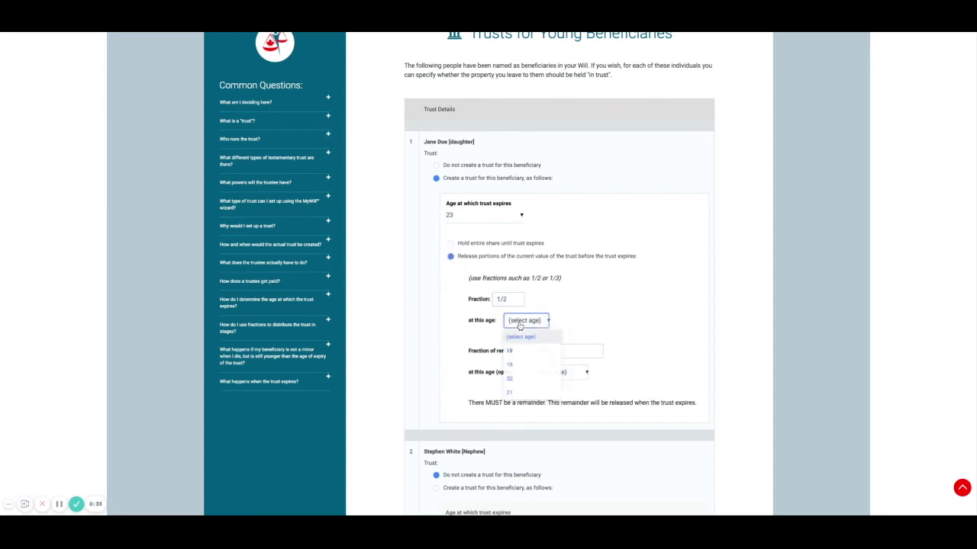
left_click(543, 374)
scroll(565, 268, "down", 5)
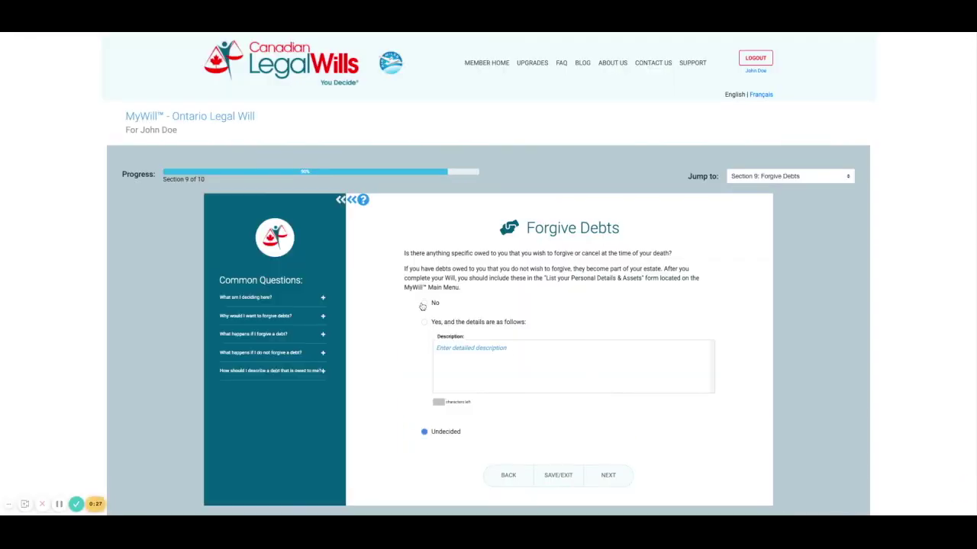
Step: Answer No to forgiving any debts owed, and continue past the Forgive Debts section
left_click(608, 475)
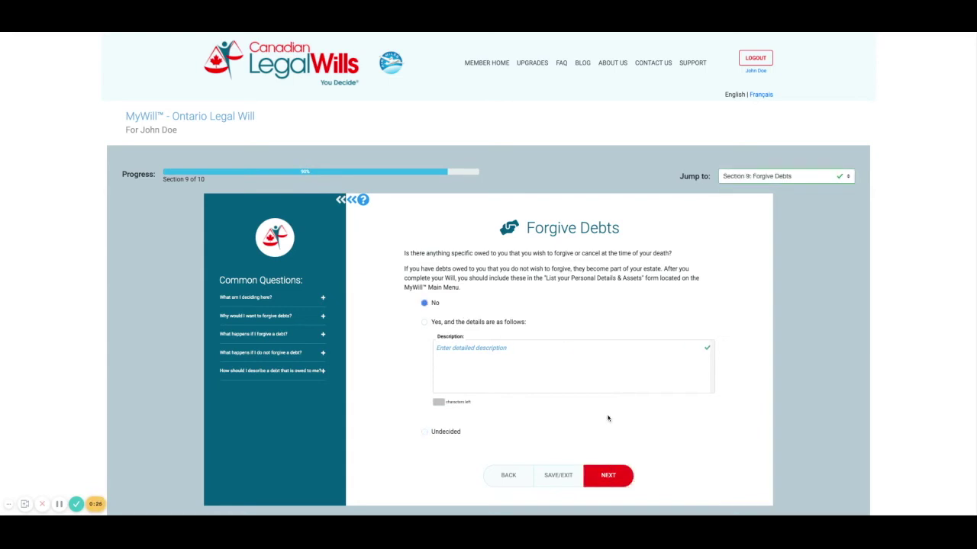
scroll(606, 416, "down", 1)
left_click(561, 449)
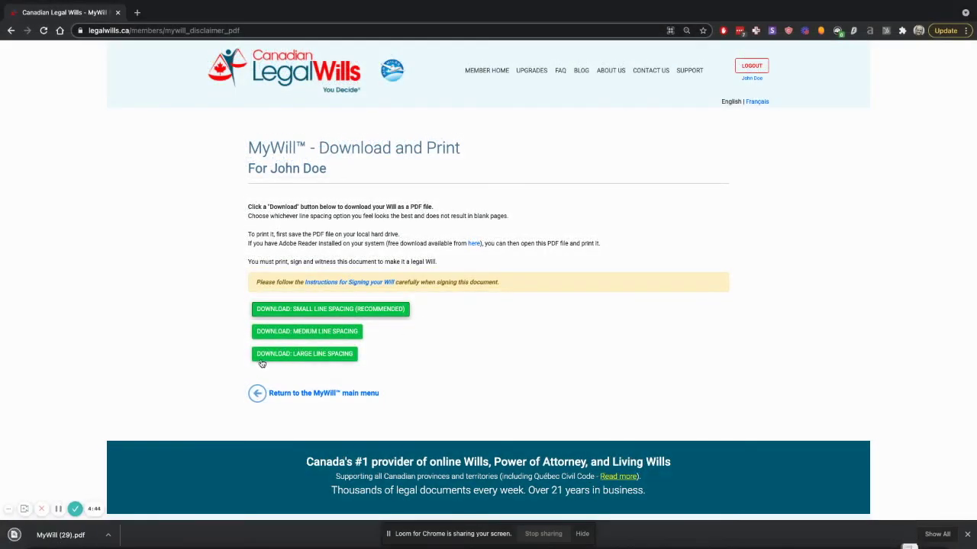
Step: Open the downloaded MyWill (29).pdf and read through the will's clauses, from the executors to the witness signature page
left_click(108, 535)
left_click(124, 483)
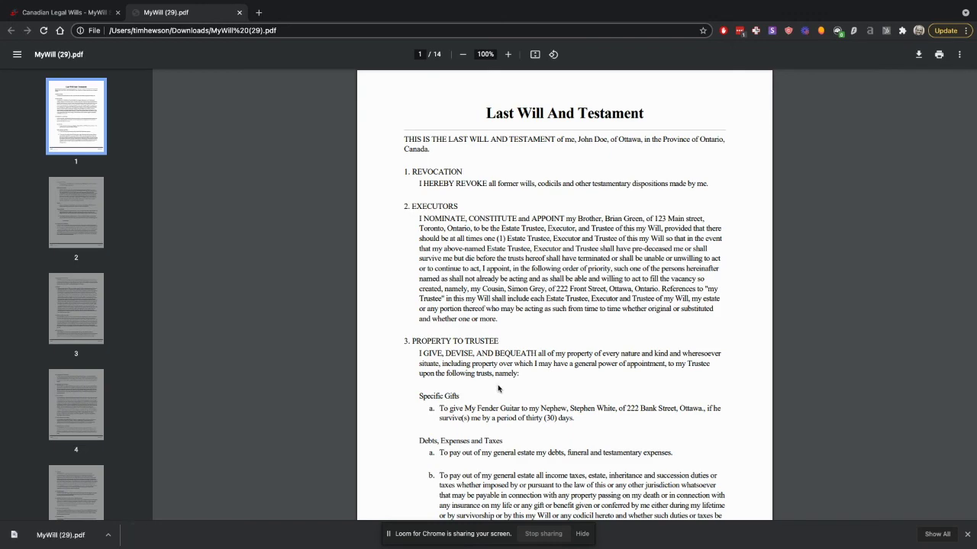
scroll(499, 388, "down", 3)
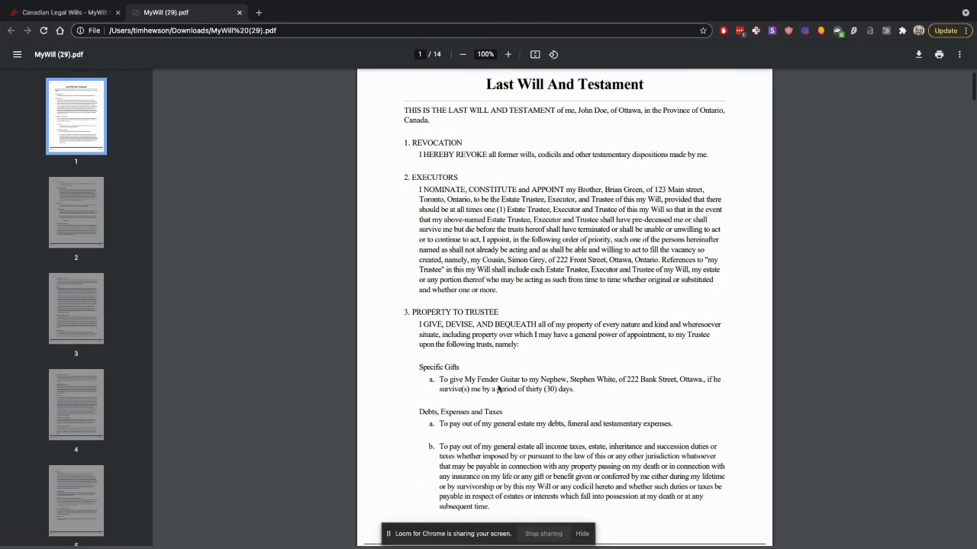
scroll(499, 388, "down", 3)
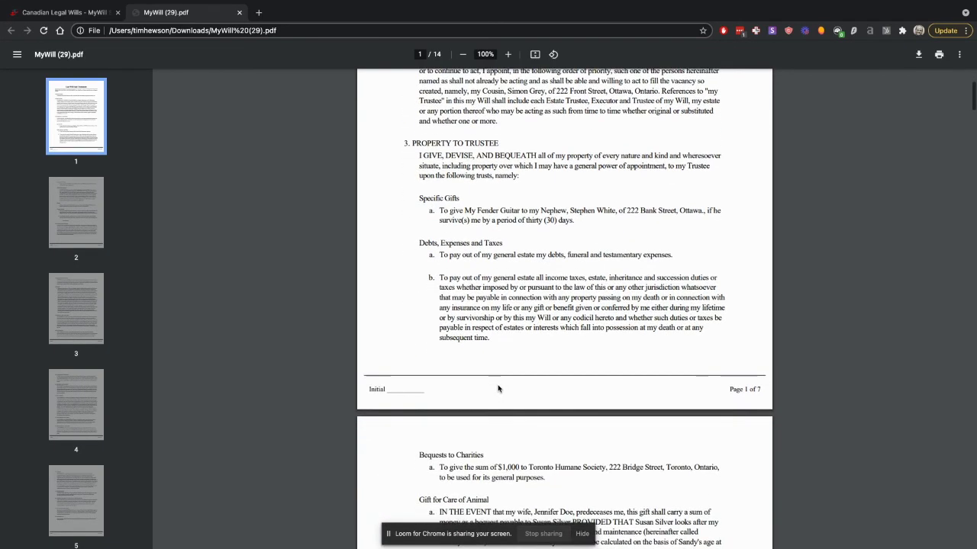
scroll(499, 388, "down", 1)
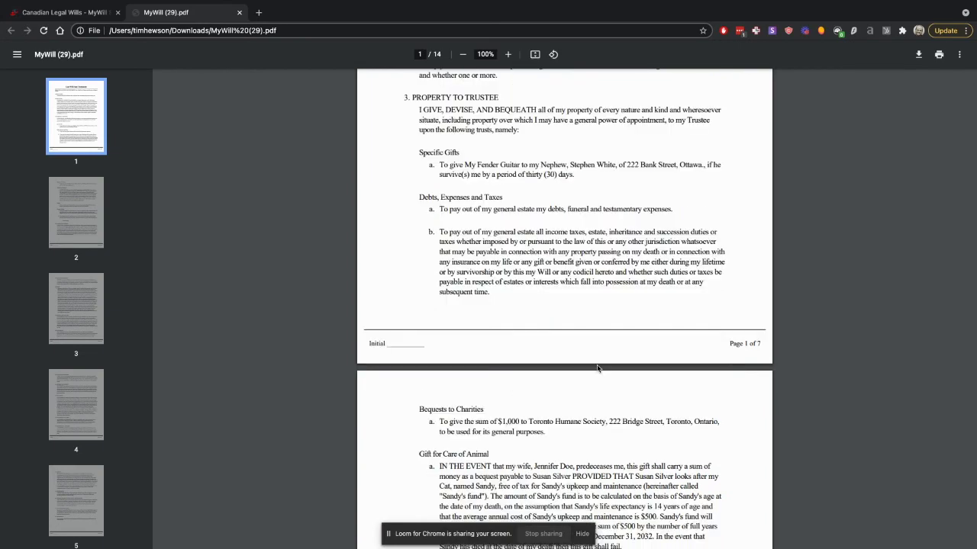
scroll(595, 377, "down", 6)
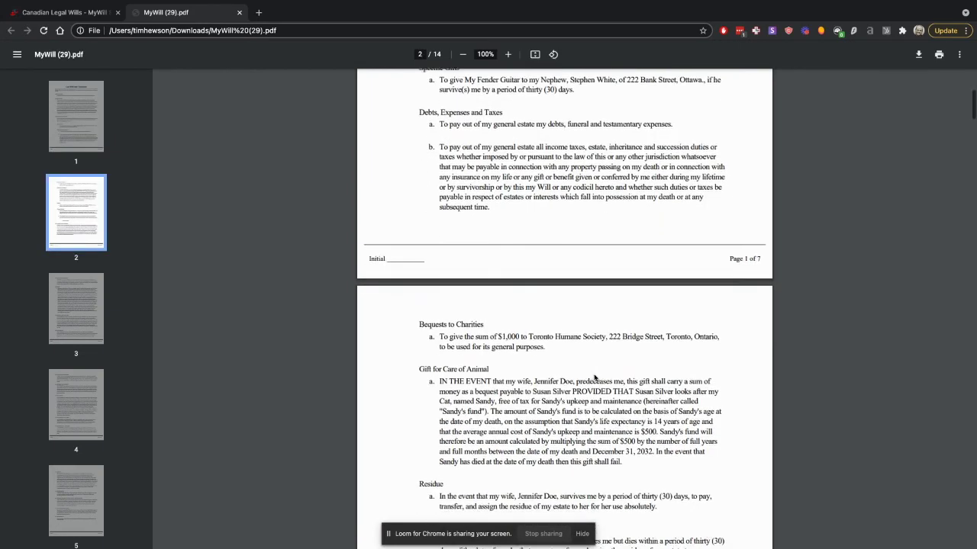
scroll(595, 378, "down", 5)
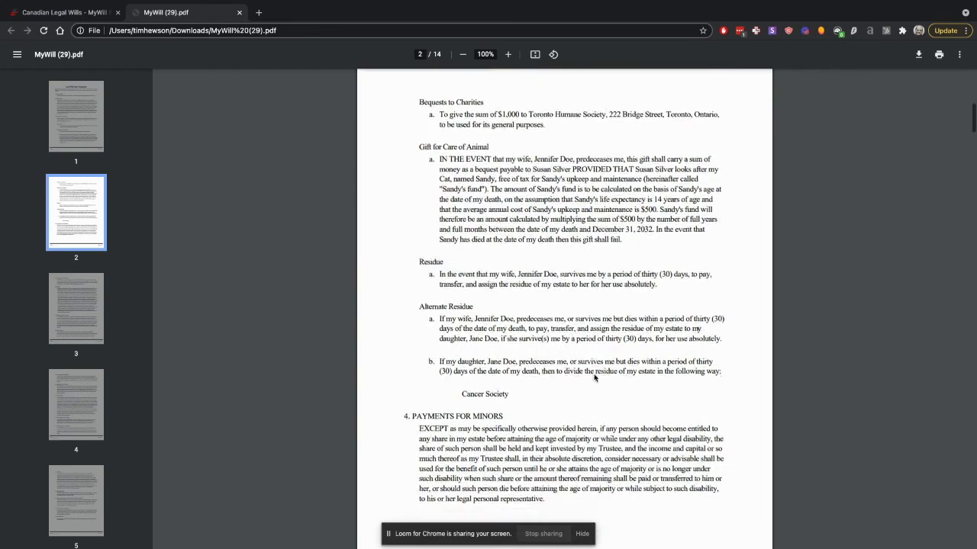
scroll(594, 377, "down", 5)
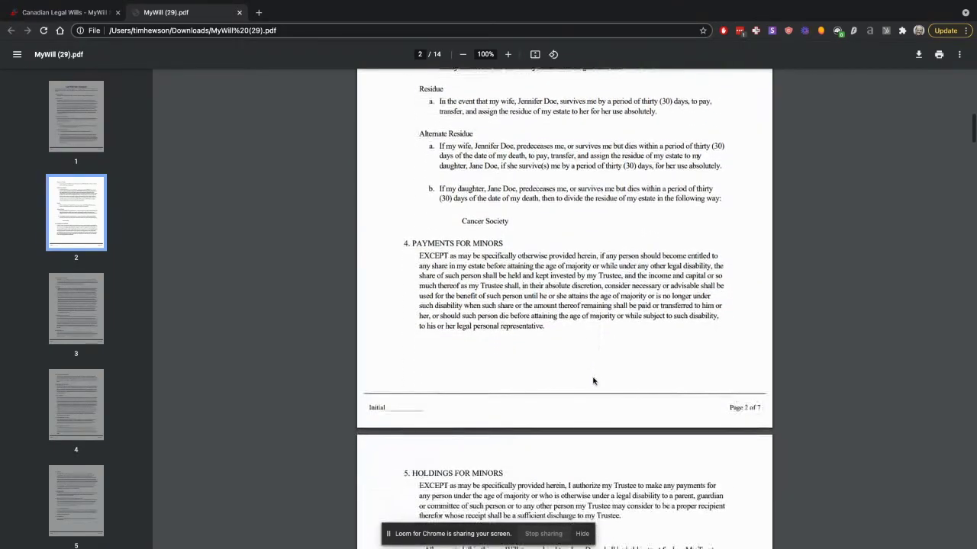
scroll(594, 381, "down", 6)
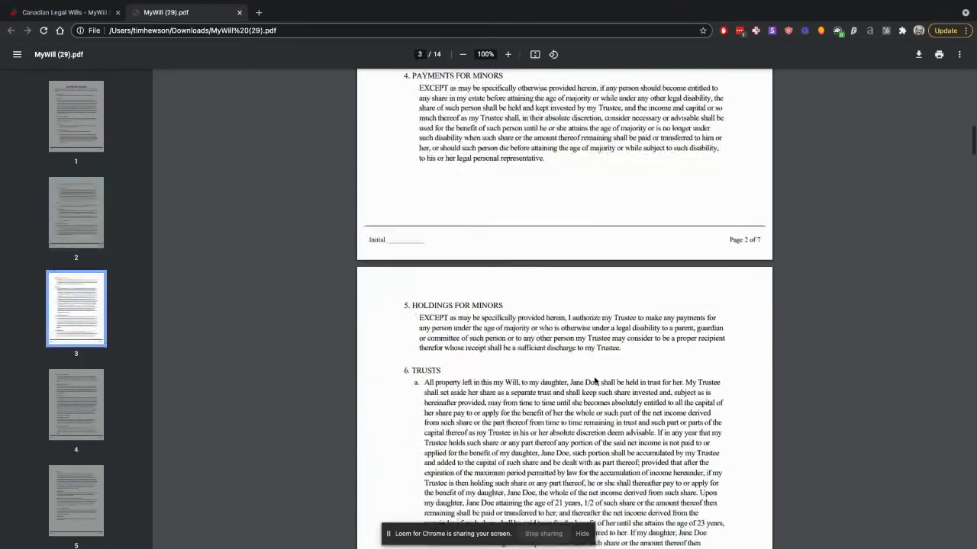
scroll(594, 382, "down", 7)
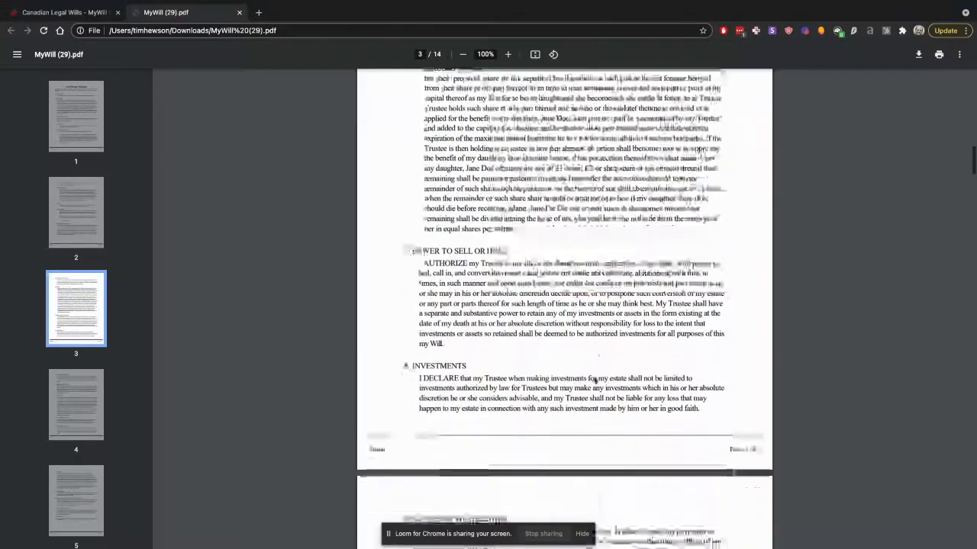
scroll(594, 382, "down", 10)
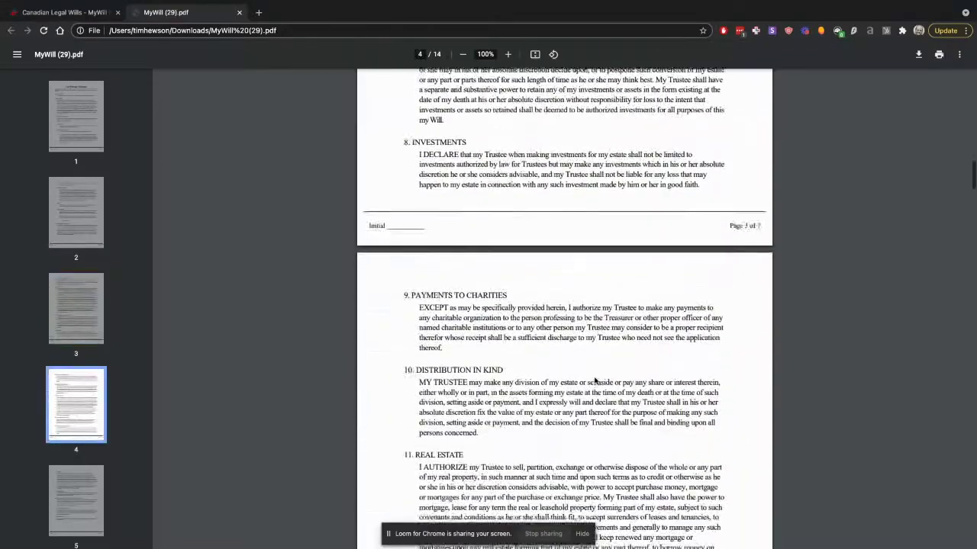
scroll(594, 381, "down", 11)
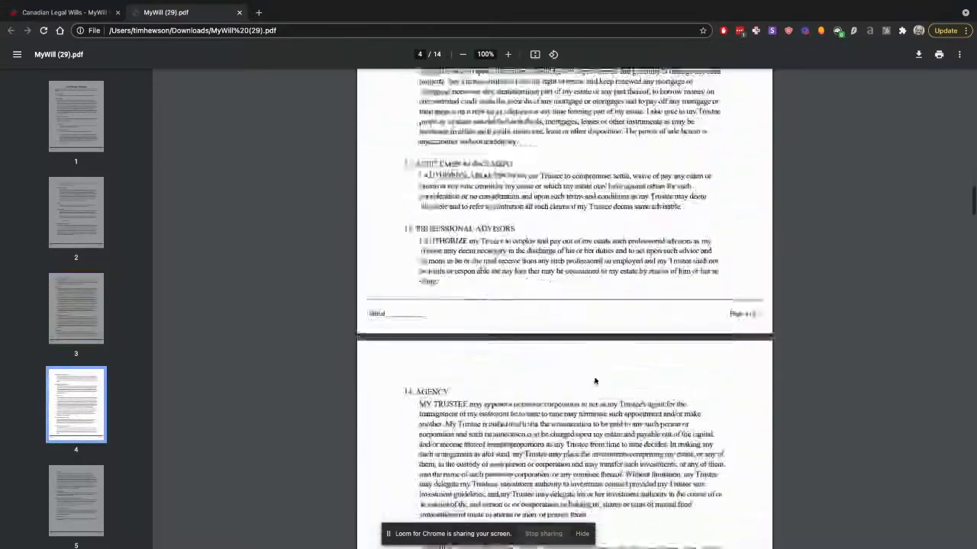
scroll(595, 382, "down", 8)
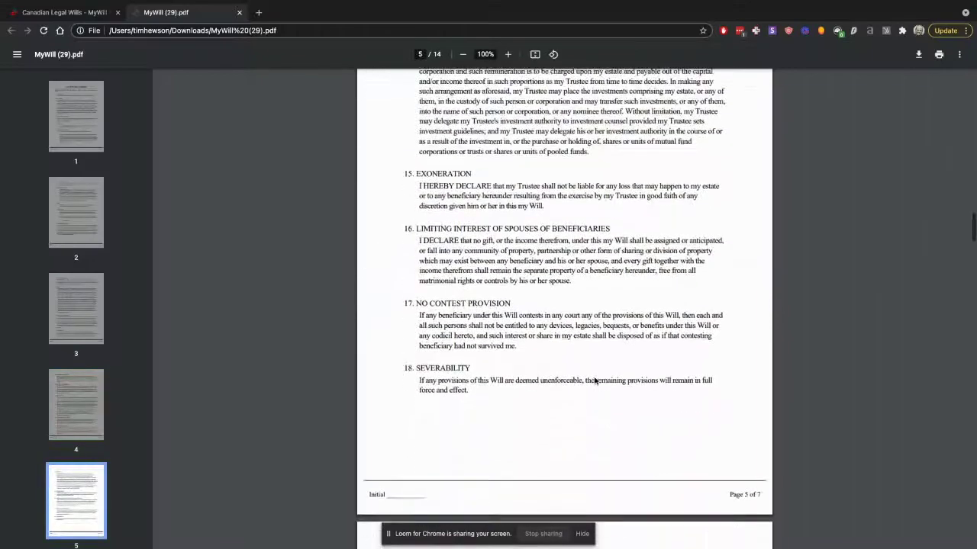
scroll(595, 382, "down", 14)
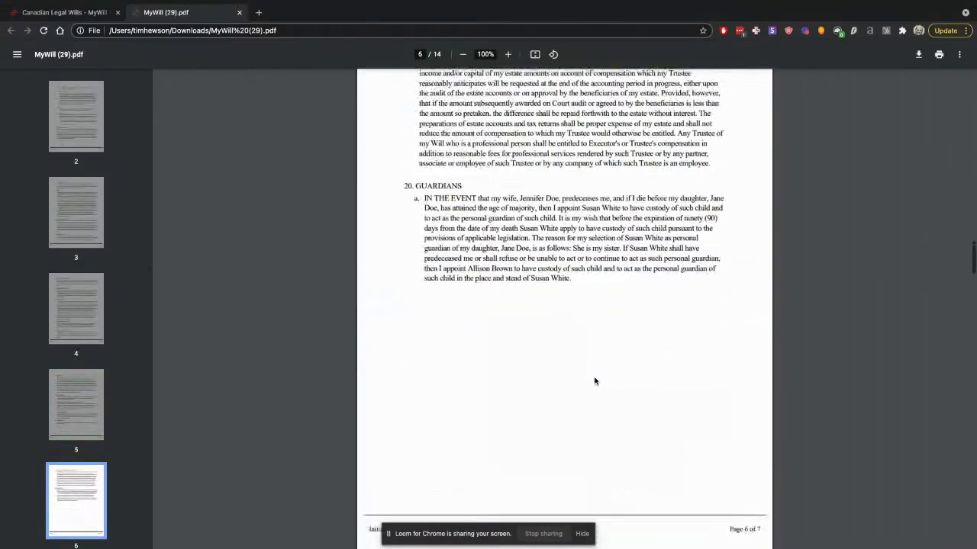
scroll(595, 382, "down", 13)
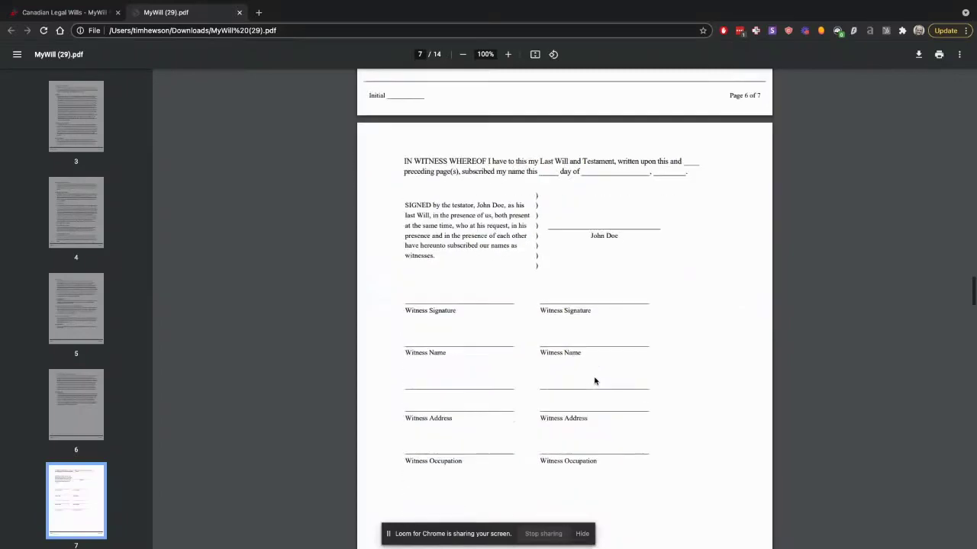
Step: Examine the MyWill instructions after the will, covering its structure, the signing procedure and the Affidavit of Execution
scroll(594, 382, "down", 19)
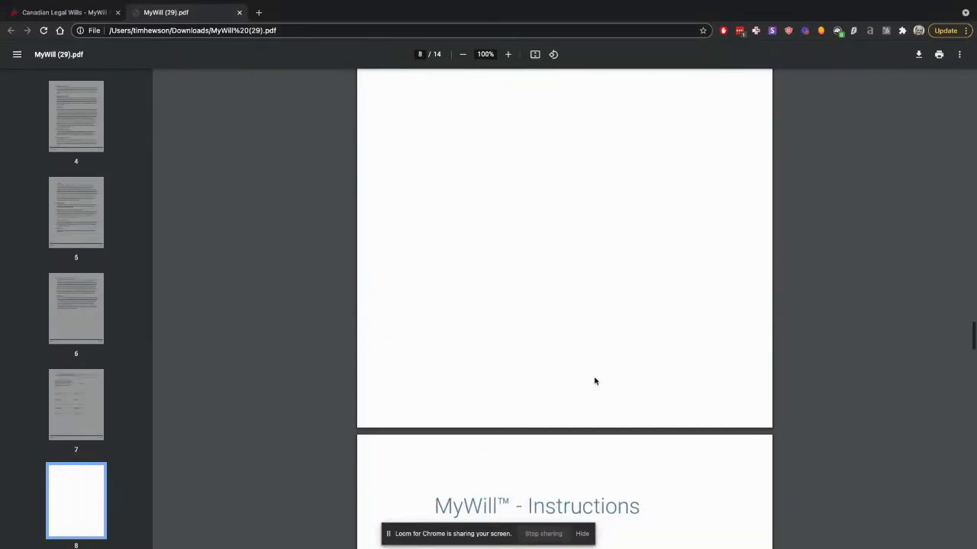
scroll(595, 382, "down", 10)
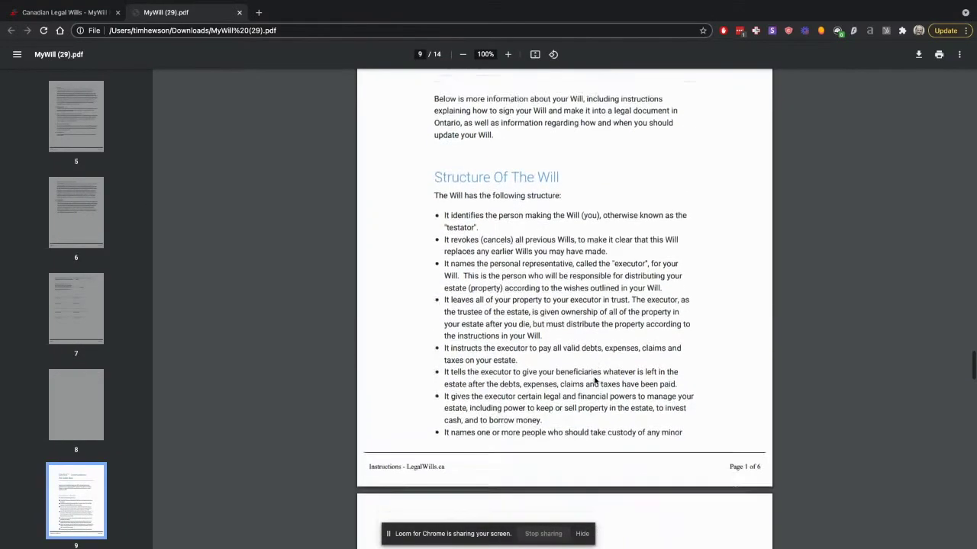
scroll(594, 381, "down", 9)
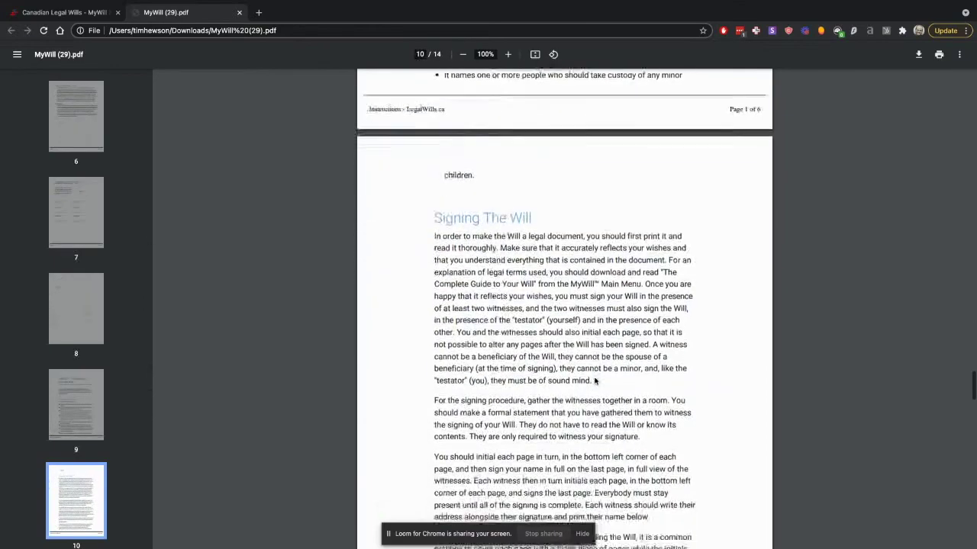
scroll(594, 382, "down", 12)
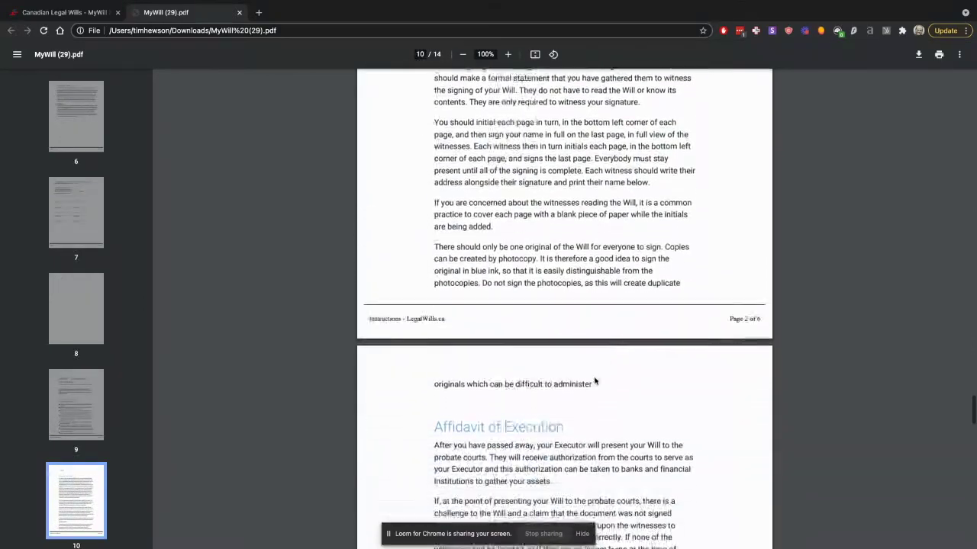
left_click(545, 533)
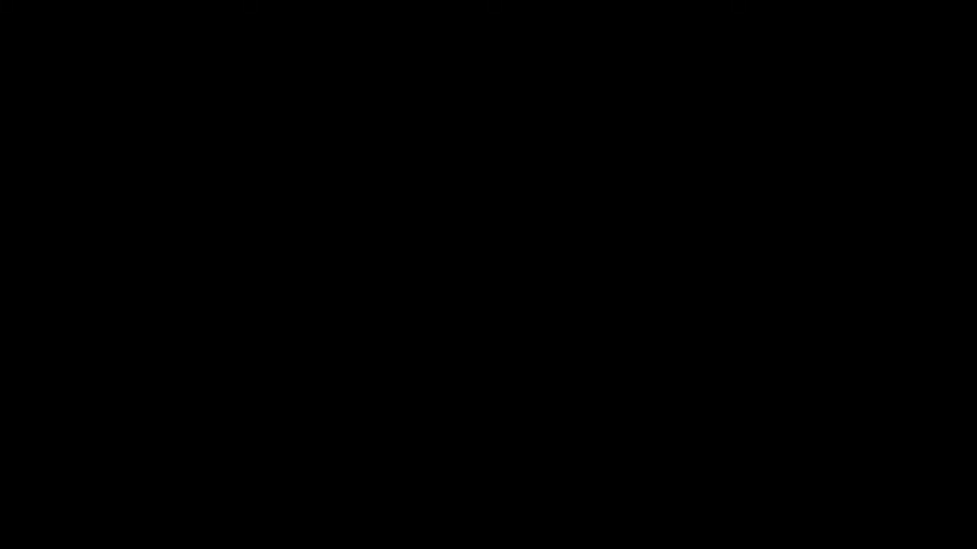